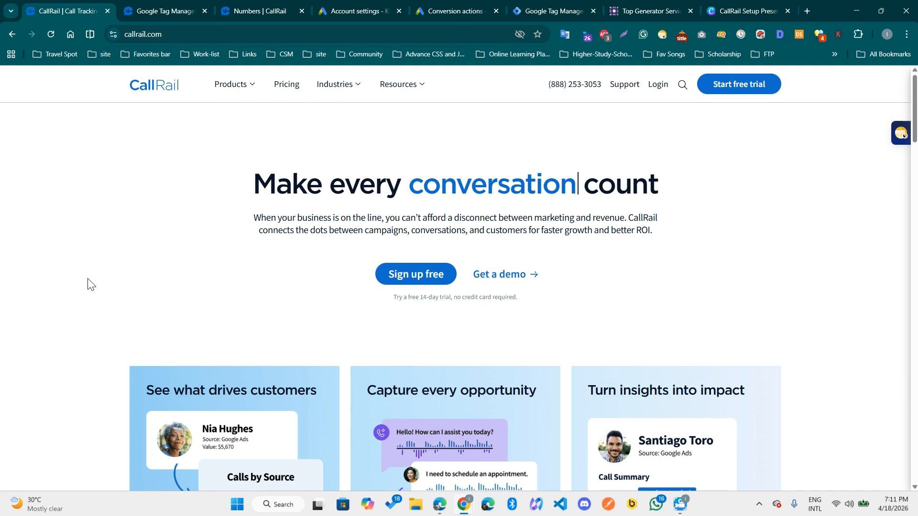
- Switch to the CallRail Numbers settings page and start creating a new tracking number
{"action": "scroll", "coordinate": [96, 305], "scroll_direction": "up", "scroll_amount": 3}
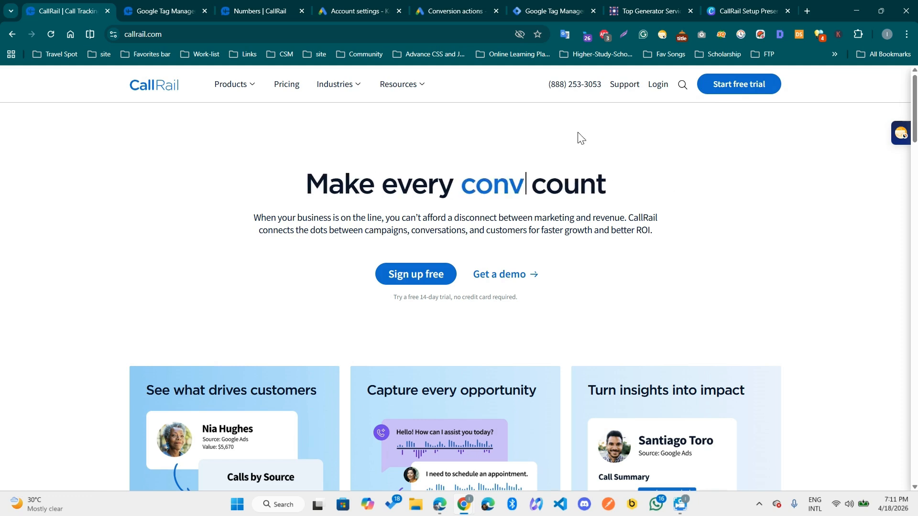
{"action": "left_click", "coordinate": [267, 13]}
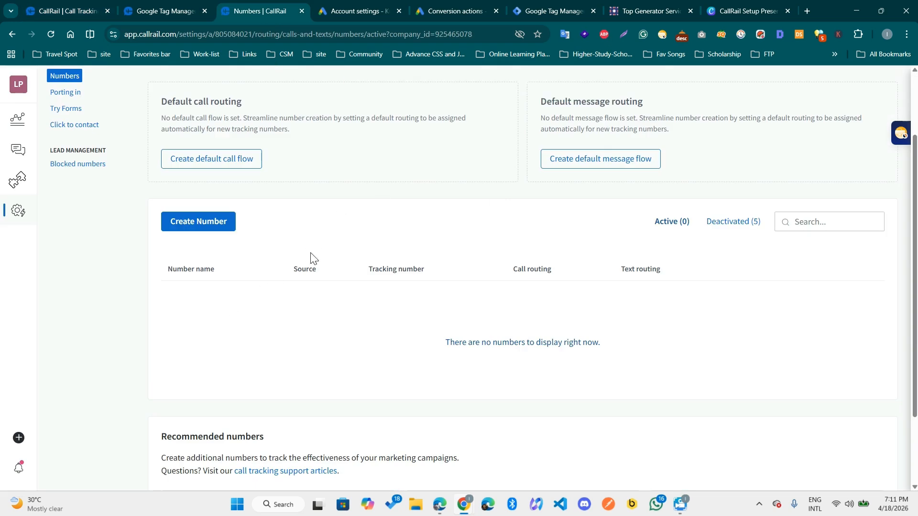
{"action": "scroll", "coordinate": [324, 309], "scroll_direction": "up", "scroll_amount": 2}
{"action": "scroll", "coordinate": [324, 307], "scroll_direction": "down", "scroll_amount": 3}
{"action": "scroll", "coordinate": [325, 309], "scroll_direction": "up", "scroll_amount": 2}
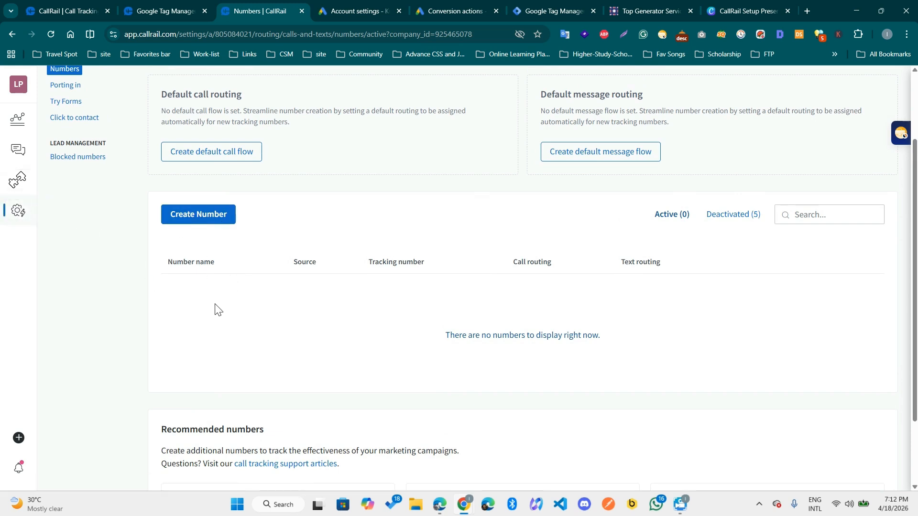
{"action": "left_click", "coordinate": [200, 216]}
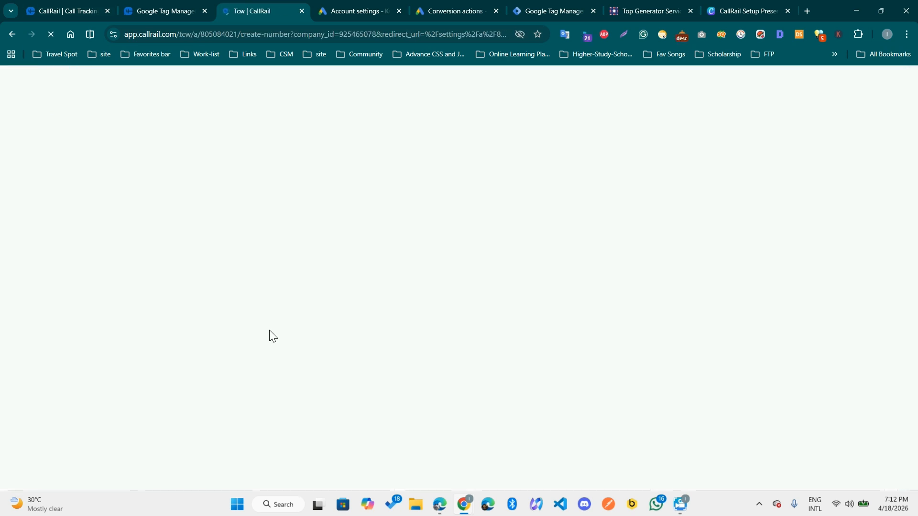
- Switch to the Canva presentation, advance it to the "Step 2: Set up Tracking Phone Numbers" slide, and return to the tracking number setup
{"action": "left_click", "coordinate": [708, 11]}
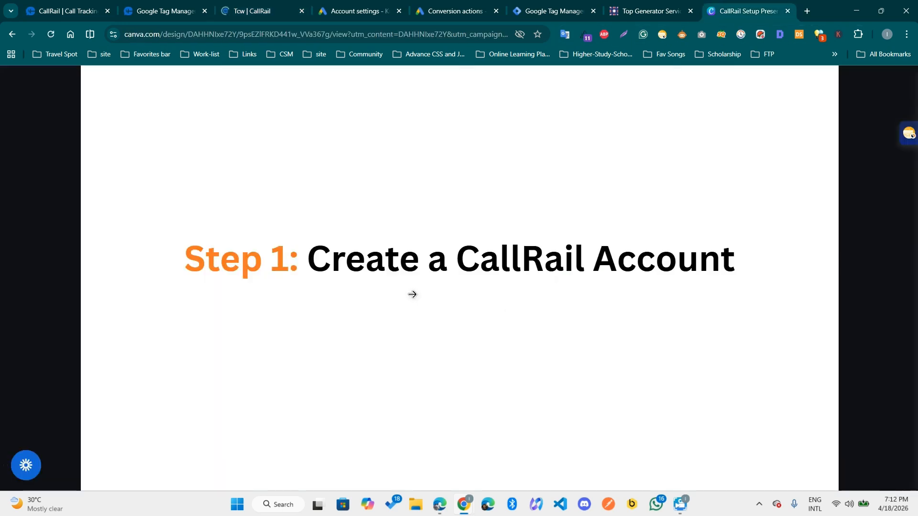
{"action": "left_click", "coordinate": [449, 313]}
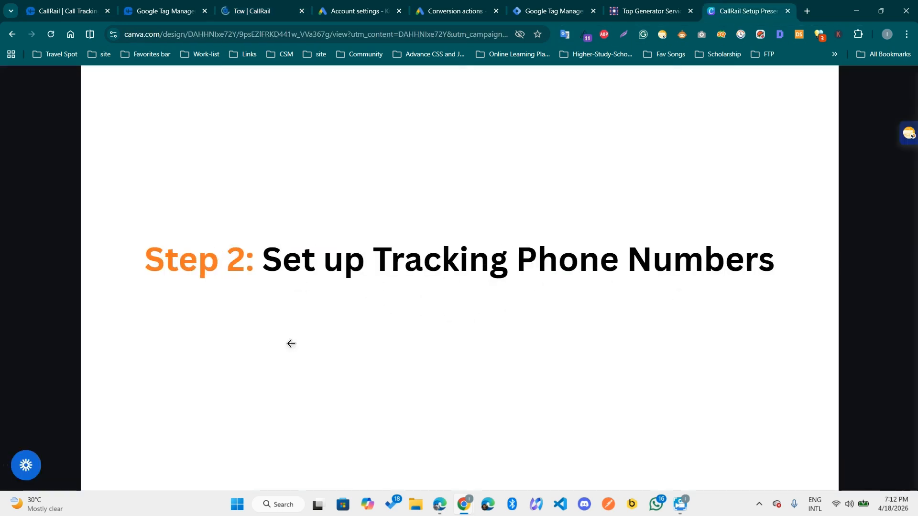
{"action": "left_click", "coordinate": [262, 19]}
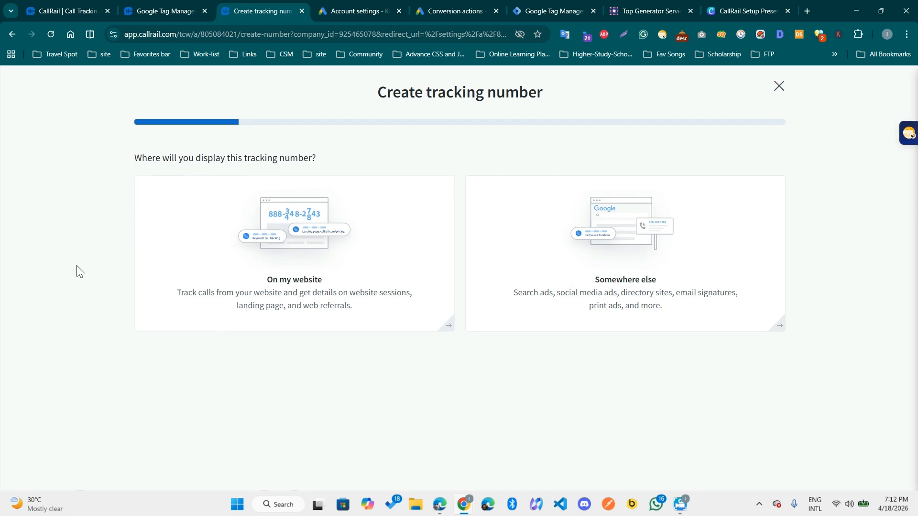
- Switch to the Leeds Power Generator website and copy the business phone number under Free Estimate in its footer
{"action": "left_click", "coordinate": [654, 9]}
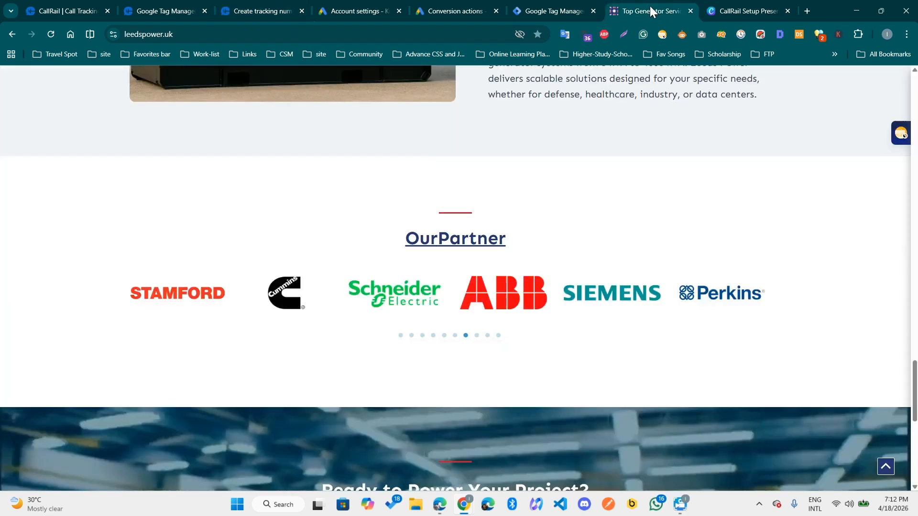
{"action": "scroll", "coordinate": [271, 238], "scroll_direction": "up", "scroll_amount": 20}
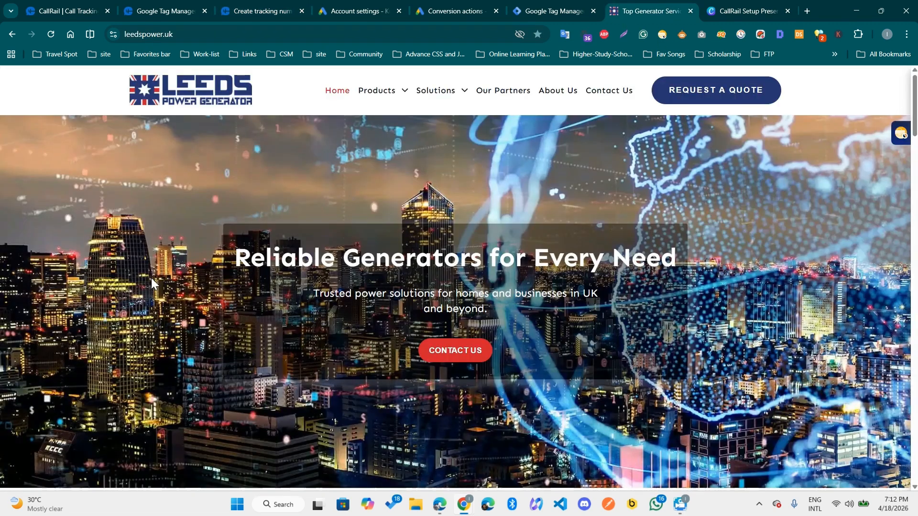
{"action": "scroll", "coordinate": [188, 308], "scroll_direction": "down", "scroll_amount": 15}
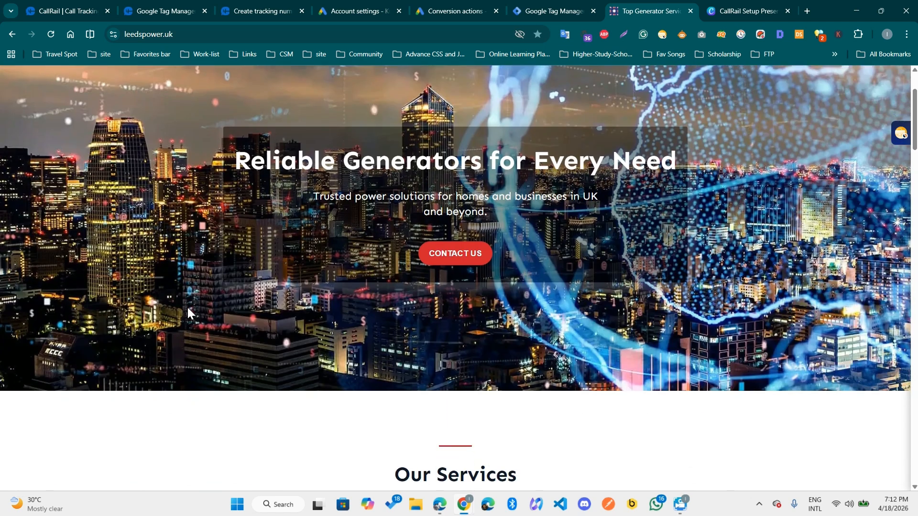
{"action": "scroll", "coordinate": [188, 308], "scroll_direction": "down", "scroll_amount": 15}
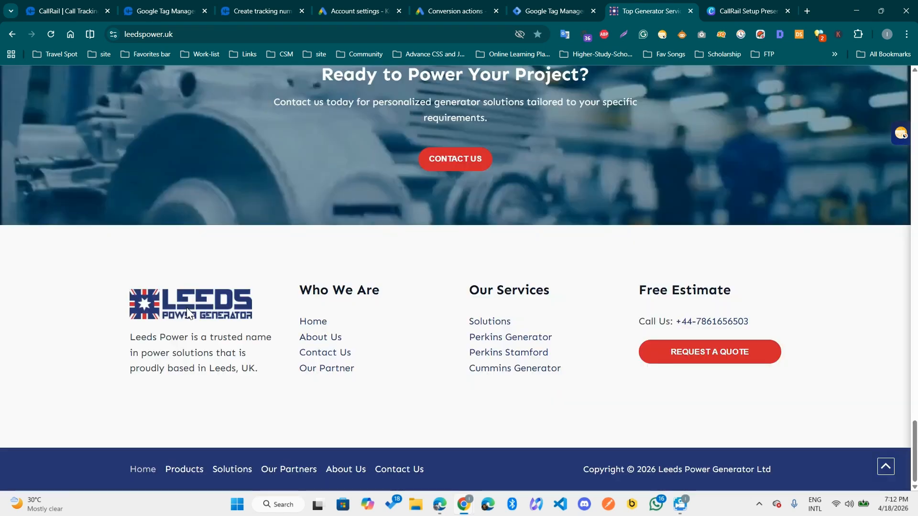
{"action": "left_click_drag", "start_coordinate": [771, 323], "coordinate": [676, 321]}
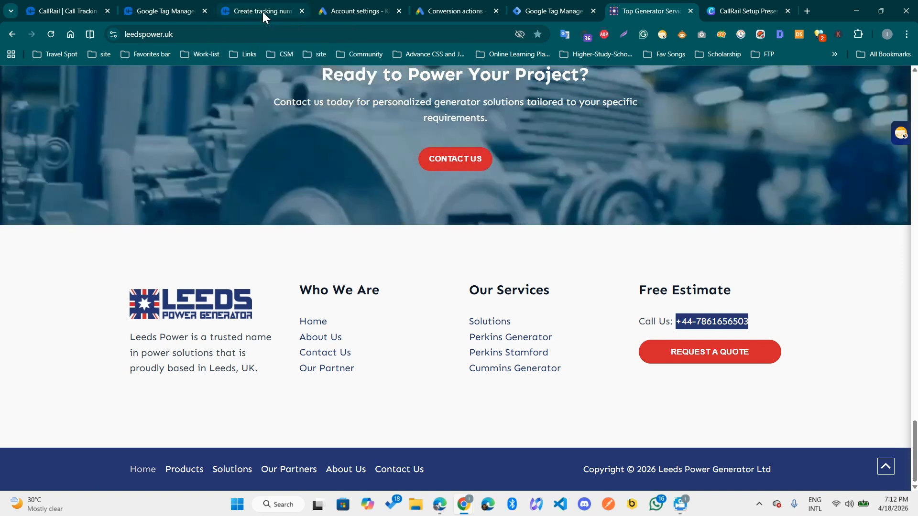
- Return to CallRail and configure the tracking number for display on the website, tracking calls, keywords, and web sessions
{"action": "left_click", "coordinate": [262, 11]}
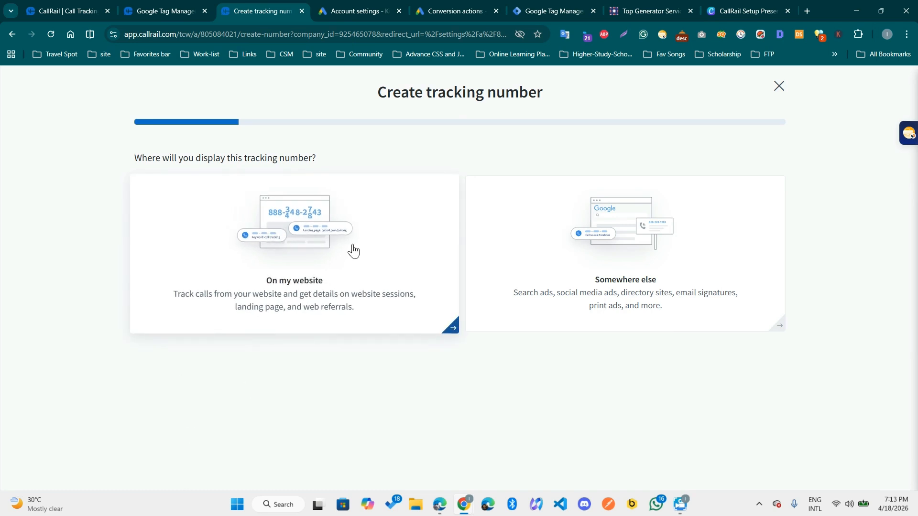
{"action": "left_click", "coordinate": [353, 250]}
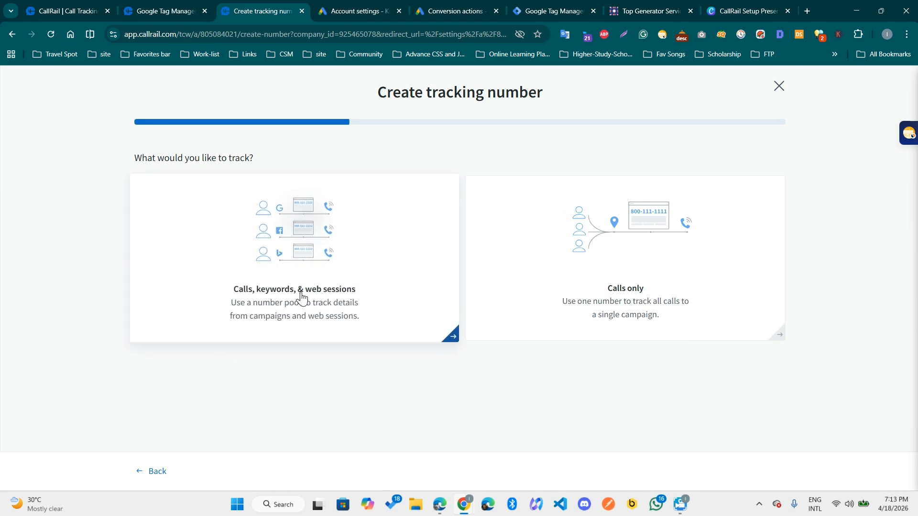
{"action": "left_click", "coordinate": [379, 285]}
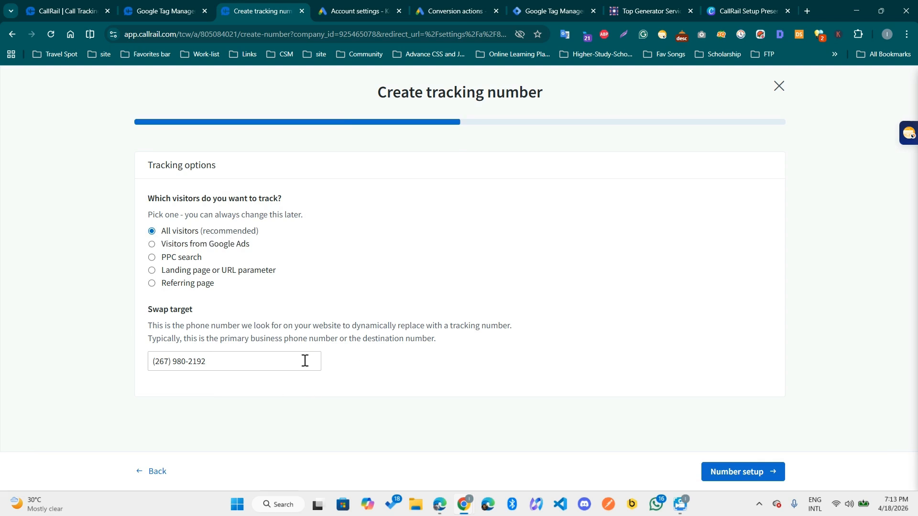
- Replace the swap target with the business phone number copied from the website and proceed to number setup
{"action": "left_click_drag", "start_coordinate": [229, 365], "coordinate": [134, 367]}
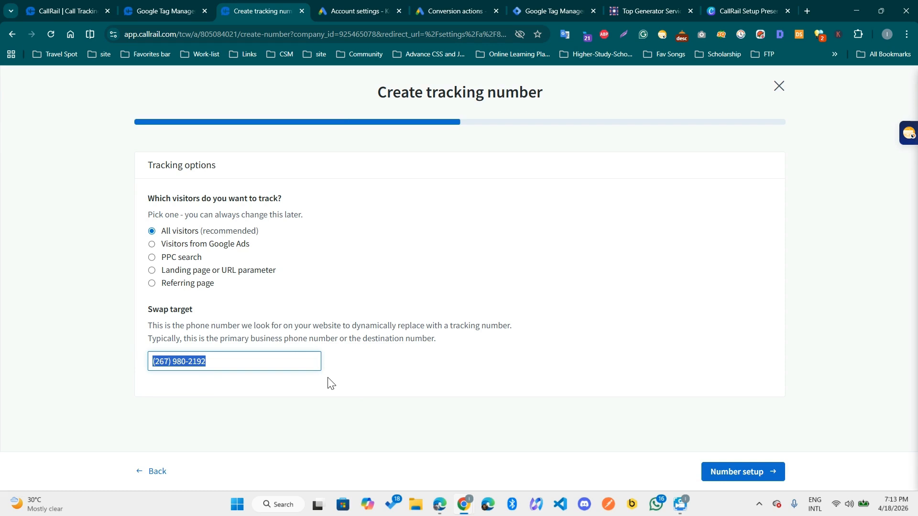
{"action": "left_click", "coordinate": [651, 11]}
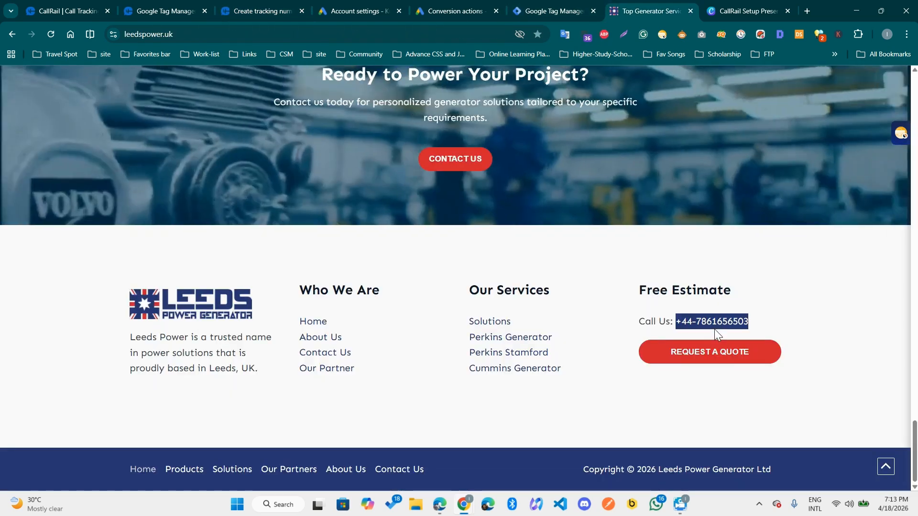
{"action": "left_click", "coordinate": [277, 10]}
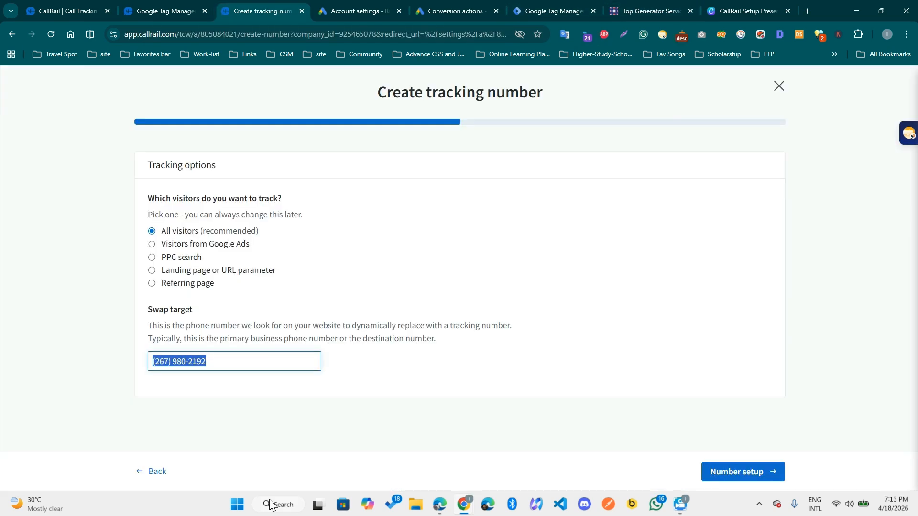
{"action": "key", "text": "ctrl+v"}
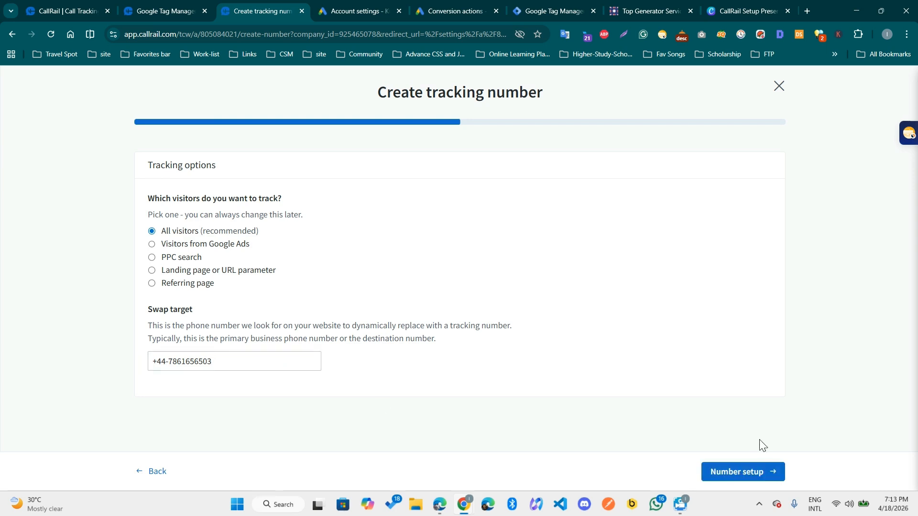
{"action": "left_click", "coordinate": [746, 472]}
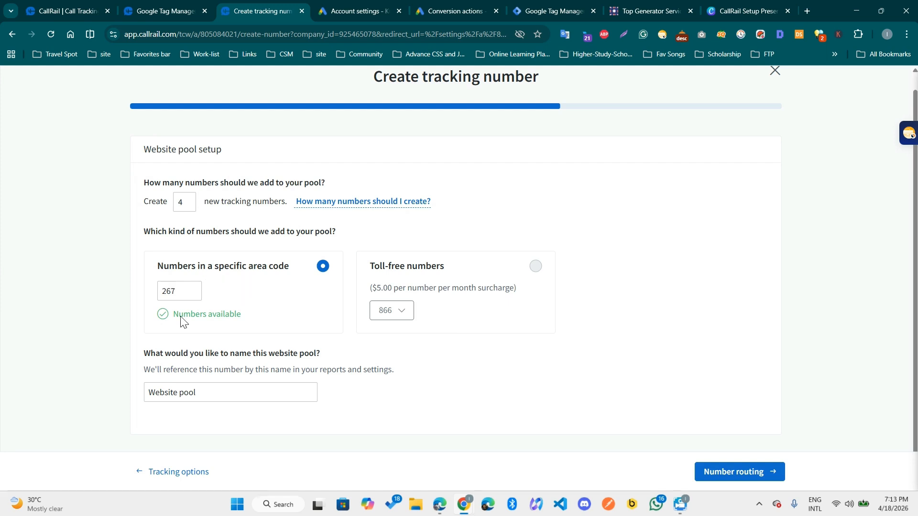
- Keep the pool name "Website pool" and proceed to number routing
{"action": "left_click", "coordinate": [236, 401]}
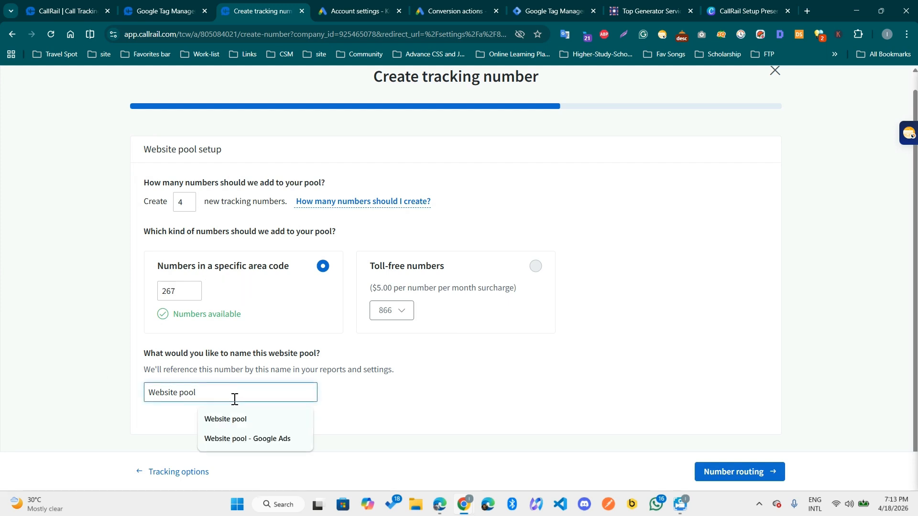
{"action": "left_click", "coordinate": [101, 393]}
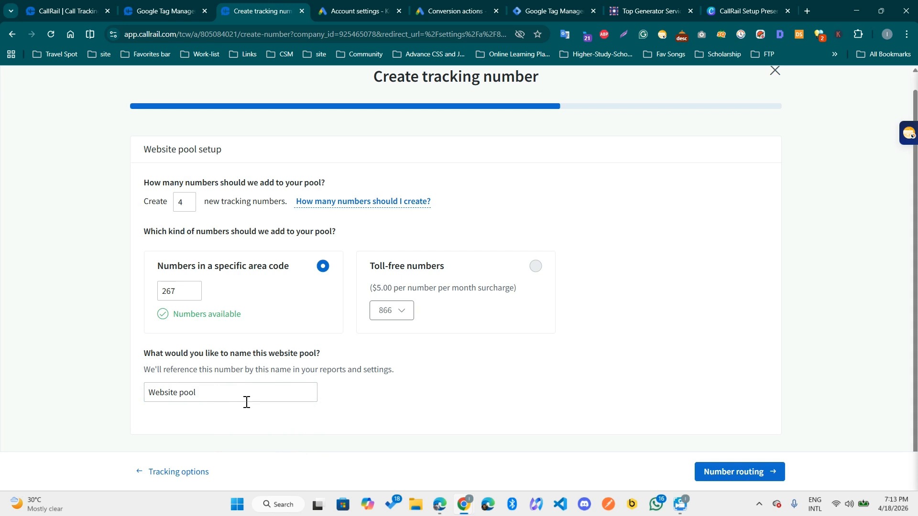
{"action": "left_click", "coordinate": [767, 473]}
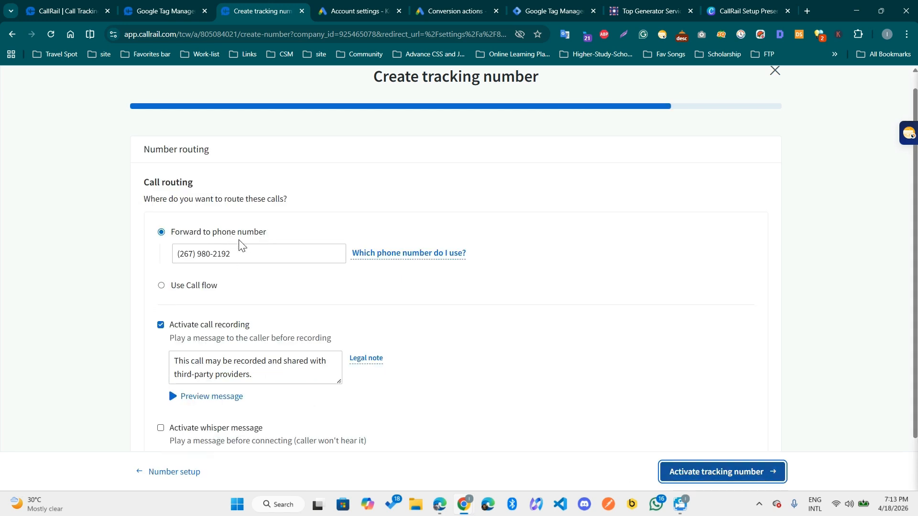
- Turn on the whisper message "Call from Website pool." and preview it
{"action": "scroll", "coordinate": [287, 282], "scroll_direction": "down", "scroll_amount": 1}
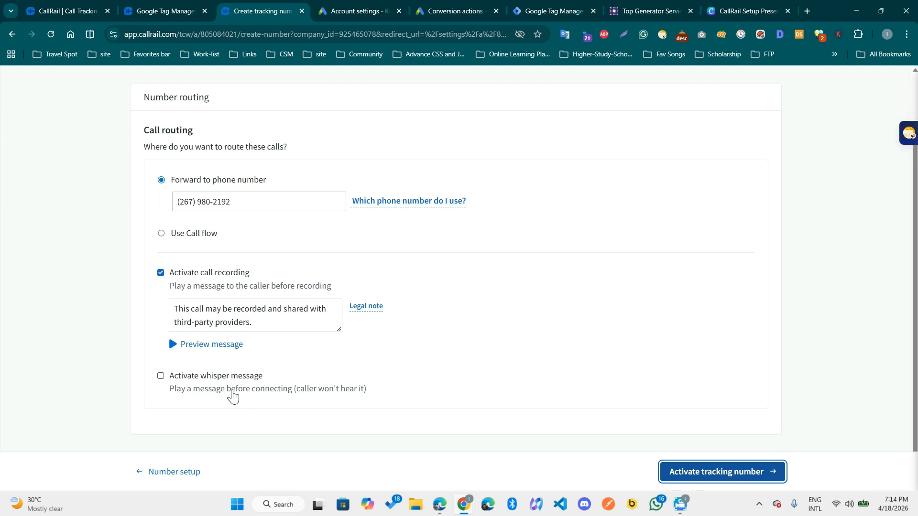
{"action": "left_click", "coordinate": [233, 396]}
{"action": "scroll", "coordinate": [152, 387], "scroll_direction": "down", "scroll_amount": 2}
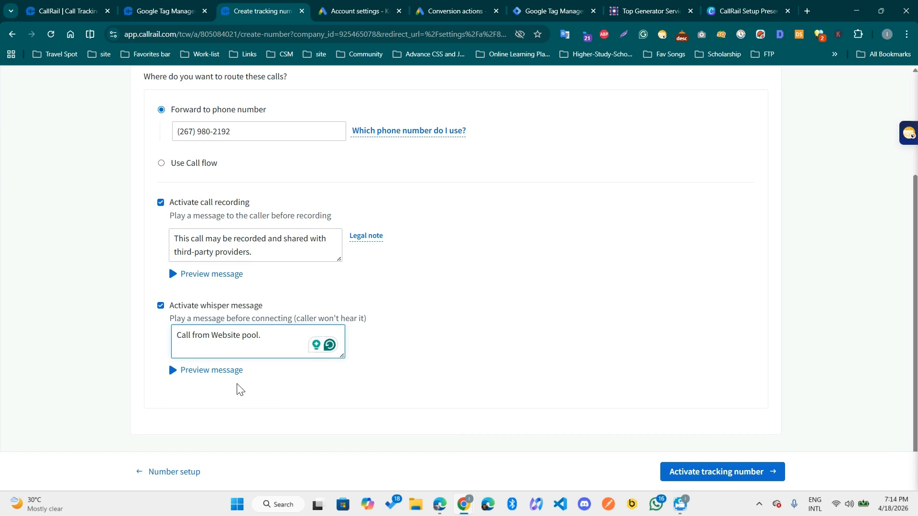
{"action": "left_click", "coordinate": [172, 371]}
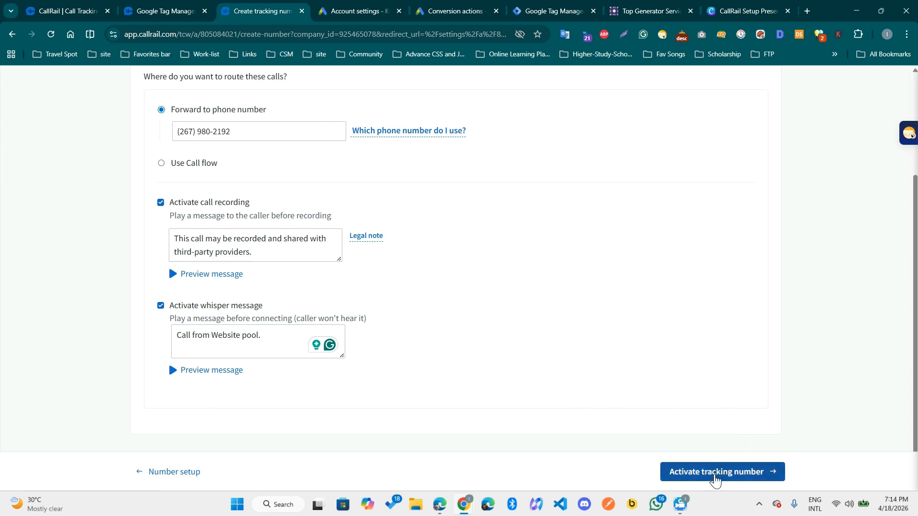
- Activate the website pool's tracking numbers and, after reviewing the pool details, open the list of active numbers
{"action": "left_click", "coordinate": [716, 479]}
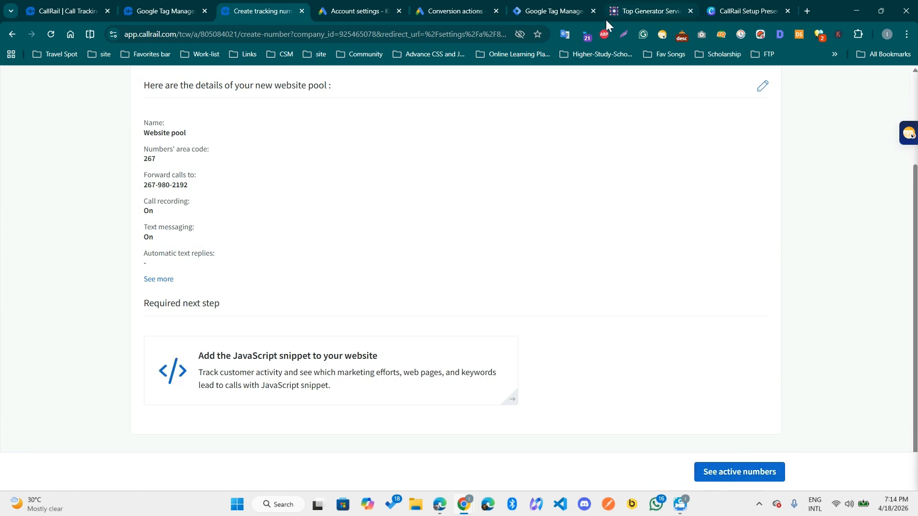
{"action": "scroll", "coordinate": [422, 205], "scroll_direction": "up", "scroll_amount": 3}
{"action": "scroll", "coordinate": [404, 227], "scroll_direction": "down", "scroll_amount": 3}
{"action": "scroll", "coordinate": [410, 231], "scroll_direction": "up", "scroll_amount": 3}
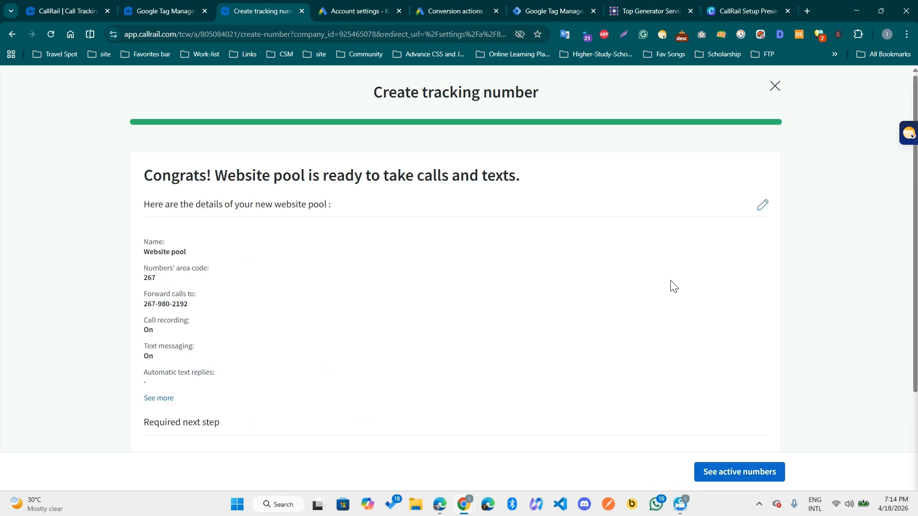
{"action": "left_click", "coordinate": [728, 473]}
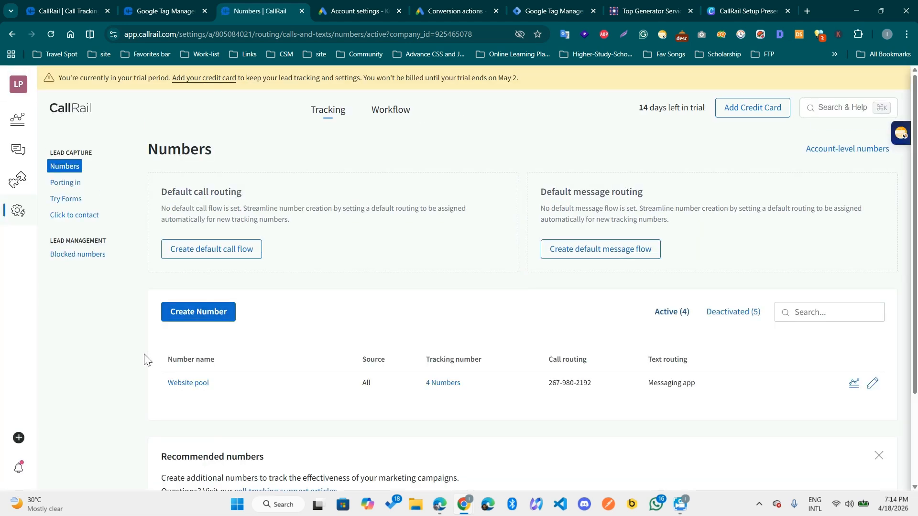
- Start another tracking number for display on the website, tracking calls only
{"action": "scroll", "coordinate": [146, 360], "scroll_direction": "down", "scroll_amount": 2}
{"action": "left_click", "coordinate": [183, 224]}
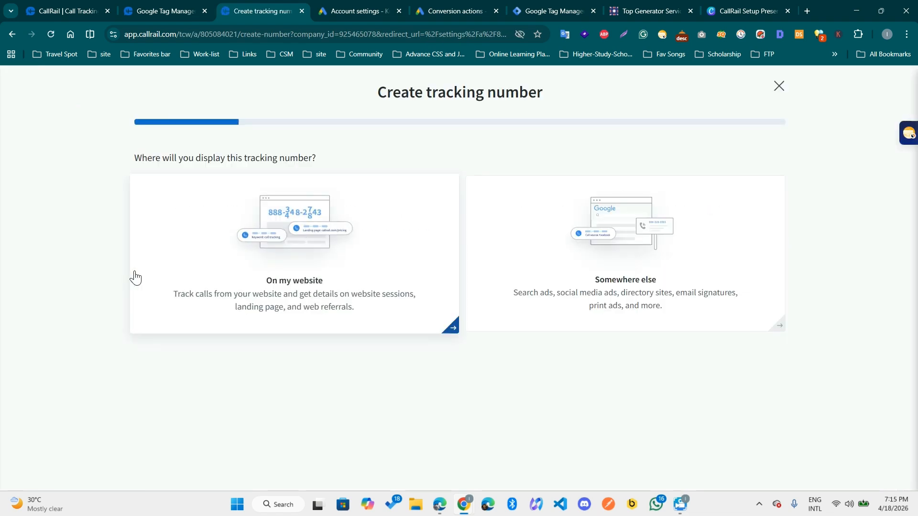
{"action": "left_click", "coordinate": [366, 266]}
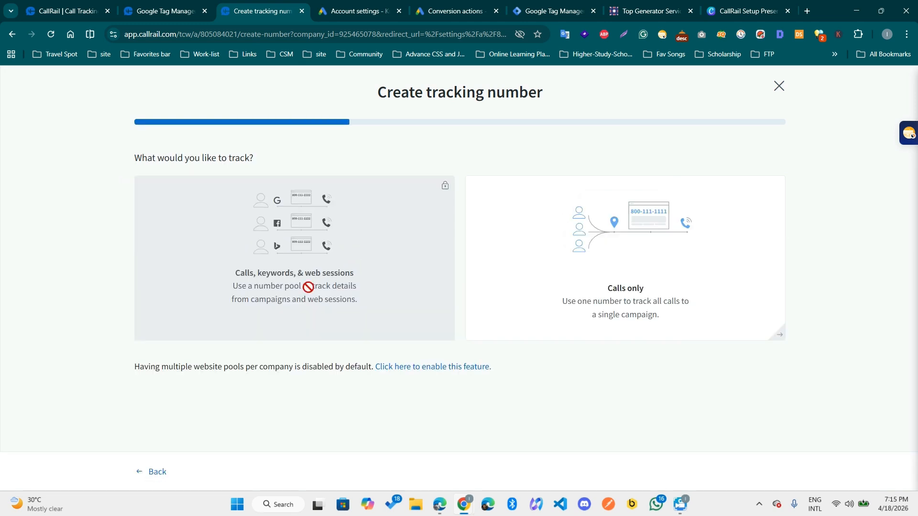
{"action": "left_click", "coordinate": [662, 287]}
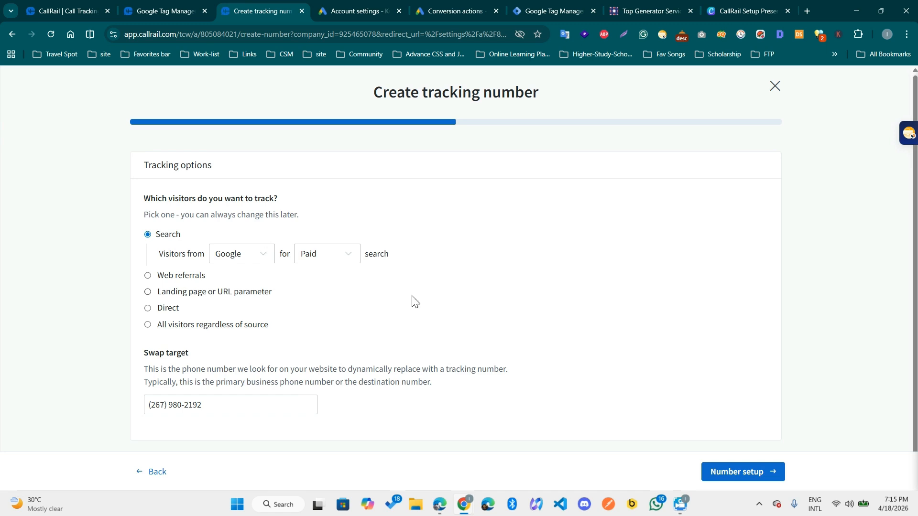
- Replace the swap target of the calls-only number with the copied business phone number and proceed to number setup
{"action": "scroll", "coordinate": [95, 366], "scroll_direction": "down", "scroll_amount": 1}
{"action": "left_click", "coordinate": [234, 404]}
{"action": "key", "text": "ctrl+a"}
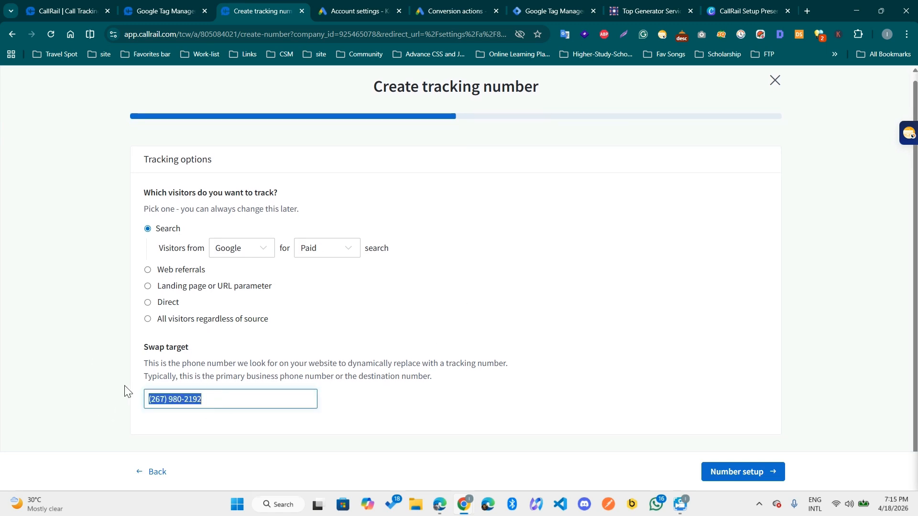
{"action": "key", "text": "ctrl+v"}
{"action": "left_click", "coordinate": [115, 387]}
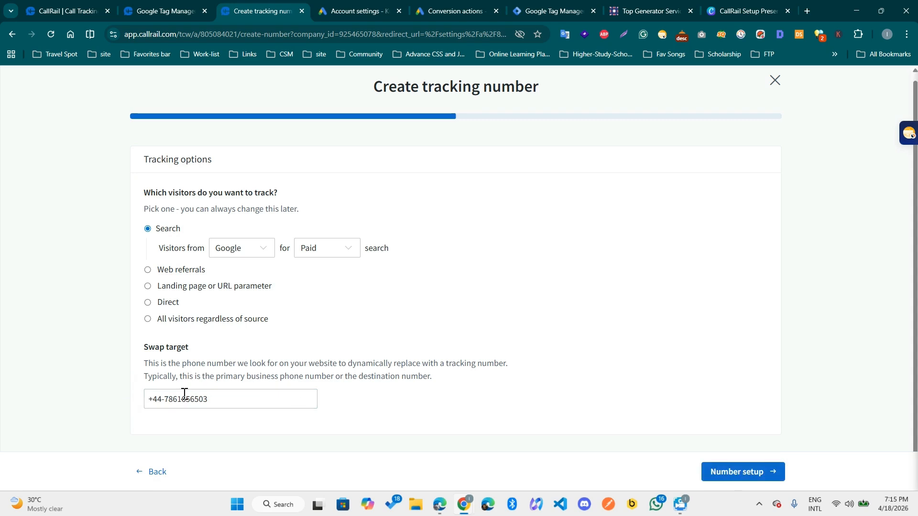
{"action": "left_click", "coordinate": [759, 474]}
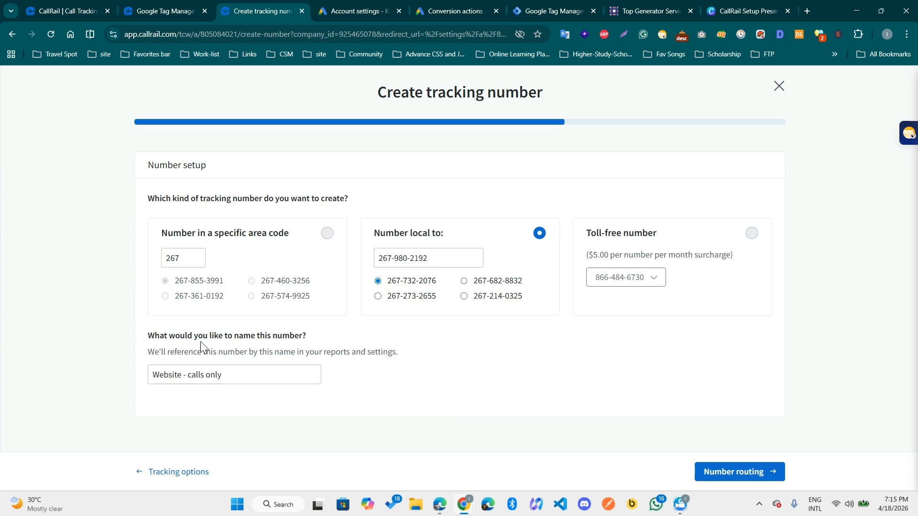
- Name the calls-only number "Website - calls only - Google Ads" and proceed to number routing
{"action": "left_click", "coordinate": [227, 376]}
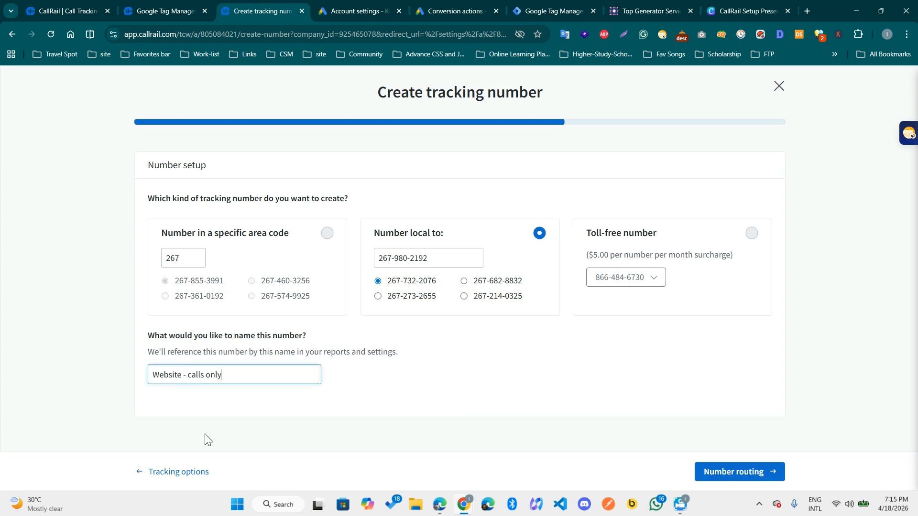
{"action": "type", "text": "Google Ads"}
{"action": "left_click", "coordinate": [705, 472]}
- Turn on the whisper message "Call from Website - calls only - Google Ads." and activate the tracking number
{"action": "scroll", "coordinate": [165, 357], "scroll_direction": "down", "scroll_amount": 2}
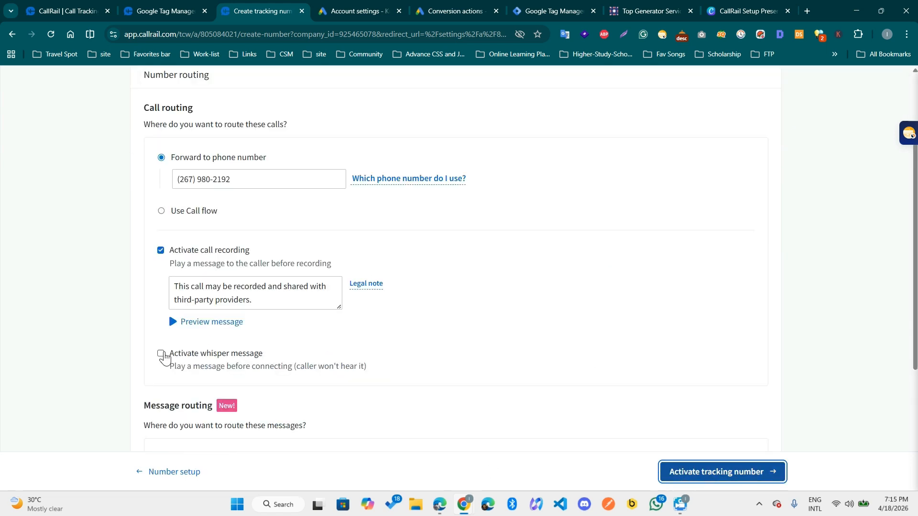
{"action": "left_click", "coordinate": [163, 355]}
{"action": "scroll", "coordinate": [375, 372], "scroll_direction": "down", "scroll_amount": 4}
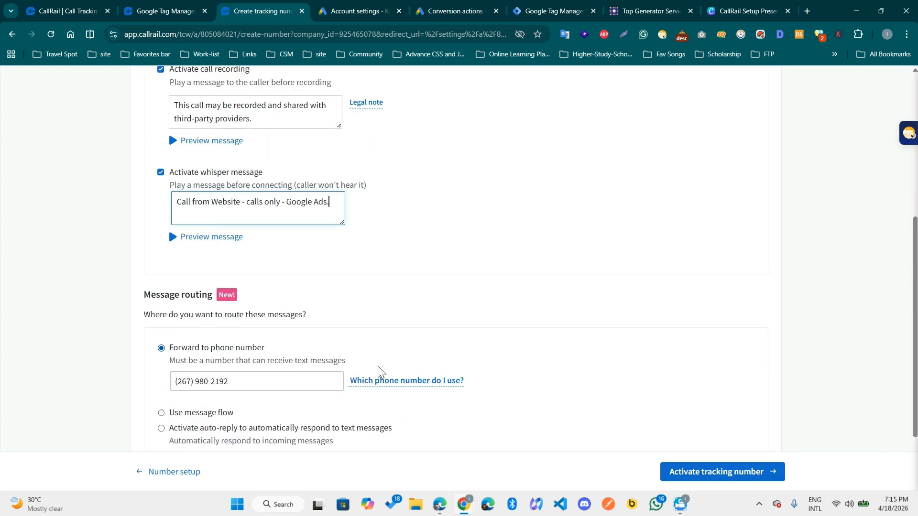
{"action": "scroll", "coordinate": [378, 367], "scroll_direction": "down", "scroll_amount": 2}
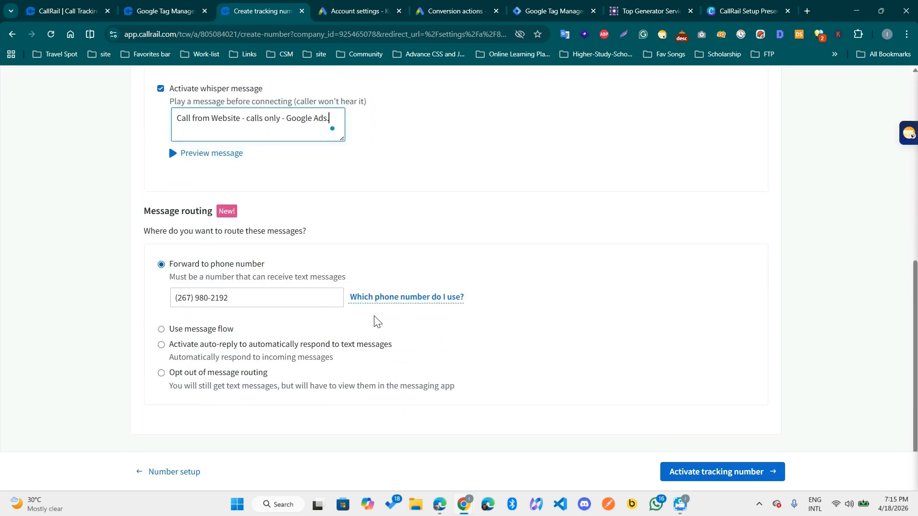
{"action": "left_click", "coordinate": [753, 480]}
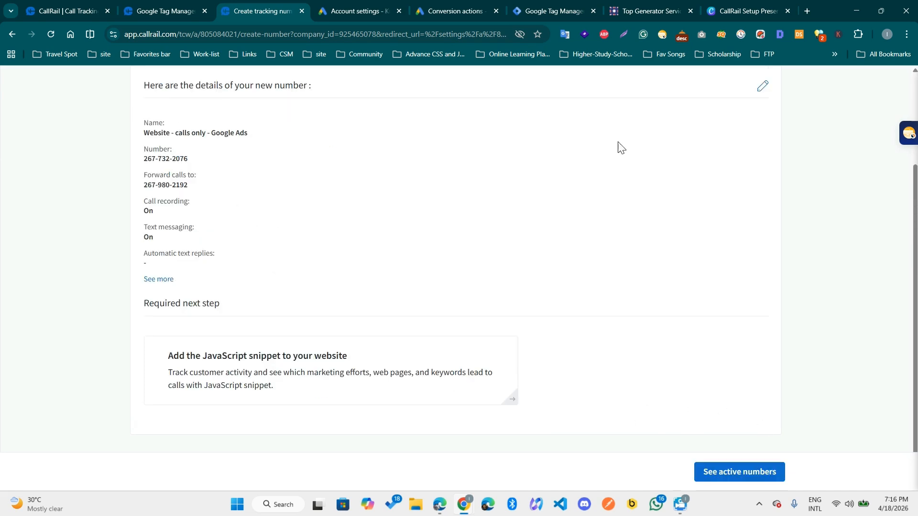
- Switch to the Canva presentation and advance to the slide "Step 3: Add Tracking Number to the Landing Page"
{"action": "left_click", "coordinate": [722, 11]}
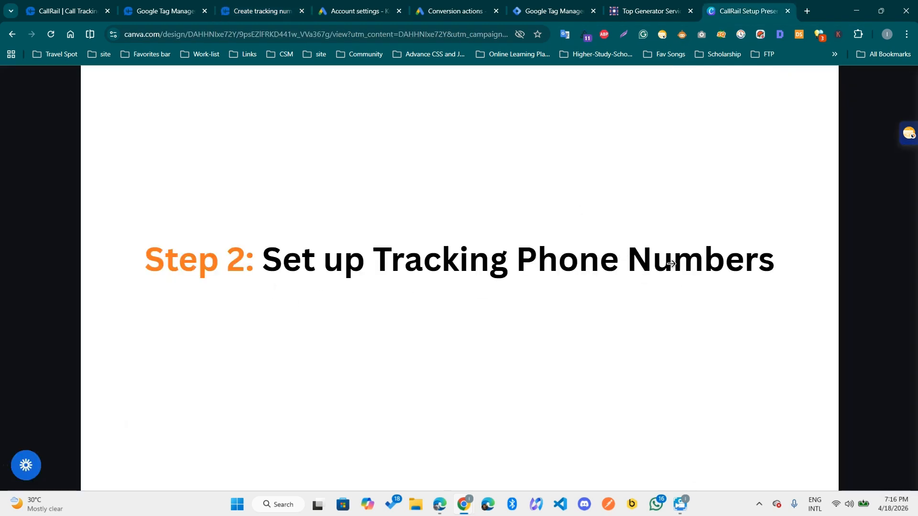
{"action": "left_click", "coordinate": [721, 292]}
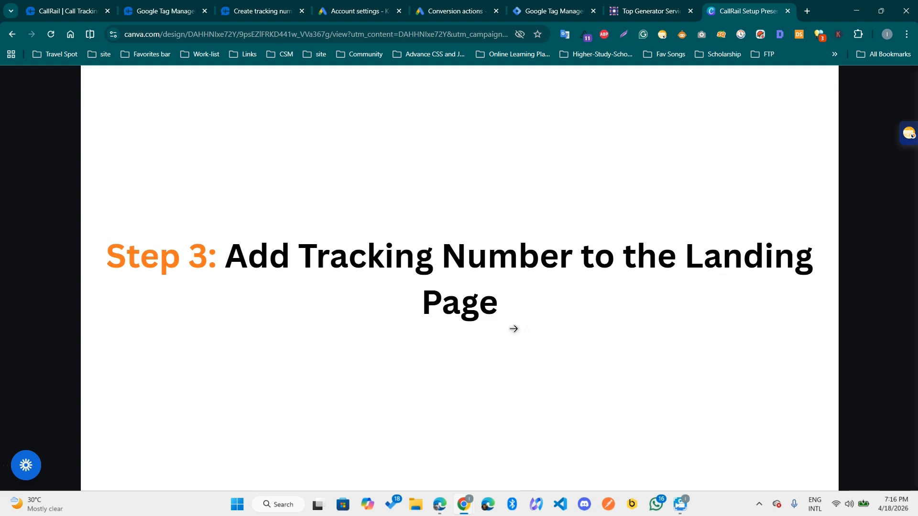
- Return to CallRail, open the JavaScript snippet setup in a separate tab, and review the list of active numbers
{"action": "left_click", "coordinate": [255, 7]}
{"action": "left_click", "coordinate": [725, 473]}
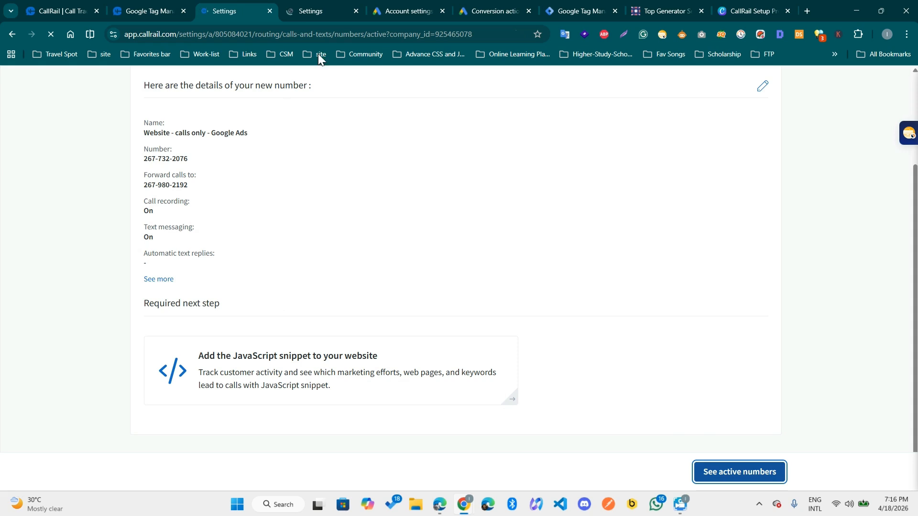
{"action": "left_click", "coordinate": [320, 9]}
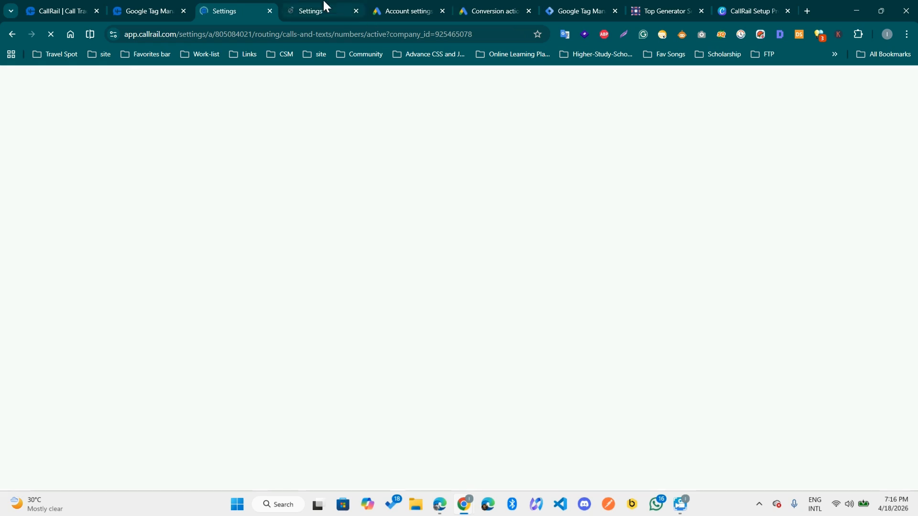
{"action": "left_click", "coordinate": [231, 13]}
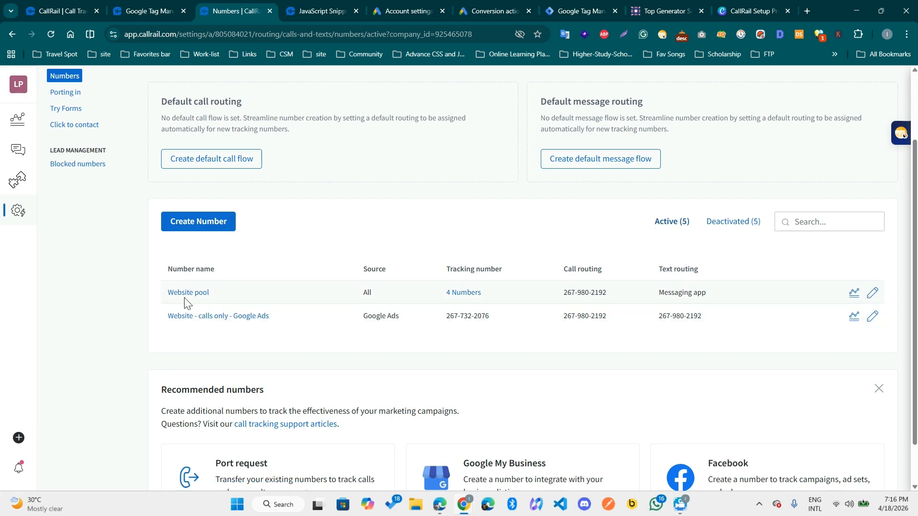
{"action": "scroll", "coordinate": [410, 134], "scroll_direction": "up", "scroll_amount": 2}
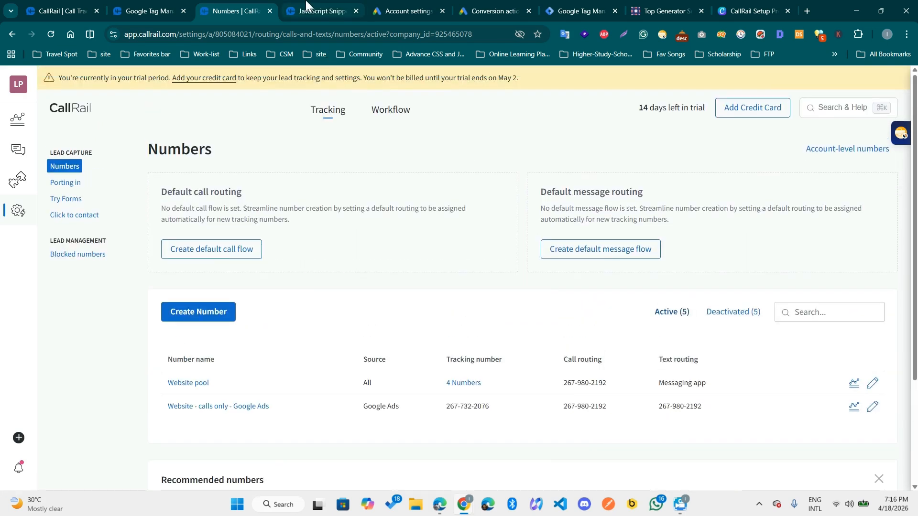
- Examine the JavaScript Snippet page: the Dynamic Number Insertion code, the snippet test and the alternate installation options
{"action": "left_click", "coordinate": [318, 11]}
{"action": "scroll", "coordinate": [163, 335], "scroll_direction": "down", "scroll_amount": 5}
{"action": "scroll", "coordinate": [162, 335], "scroll_direction": "down", "scroll_amount": 4}
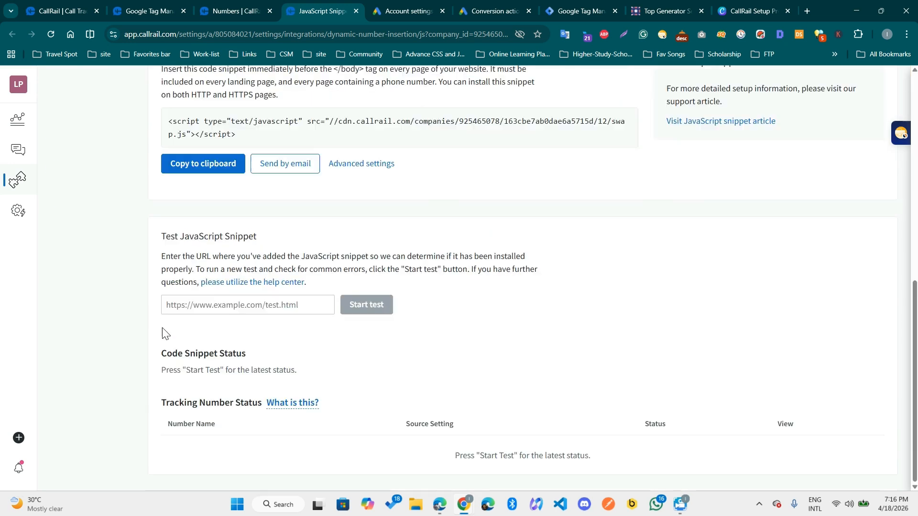
{"action": "scroll", "coordinate": [164, 331], "scroll_direction": "up", "scroll_amount": 2}
{"action": "left_click_drag", "start_coordinate": [257, 231], "coordinate": [169, 211]}
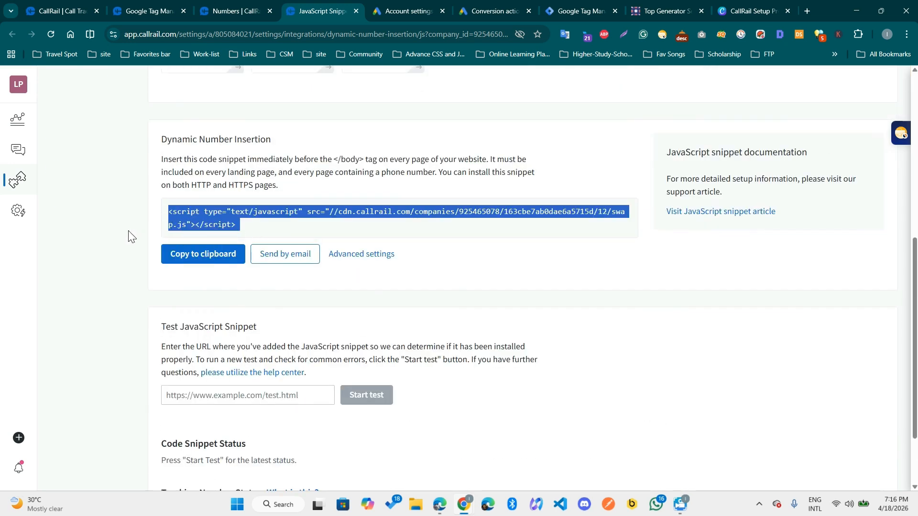
{"action": "scroll", "coordinate": [120, 241], "scroll_direction": "up", "scroll_amount": 3}
{"action": "scroll", "coordinate": [132, 254], "scroll_direction": "down", "scroll_amount": 3}
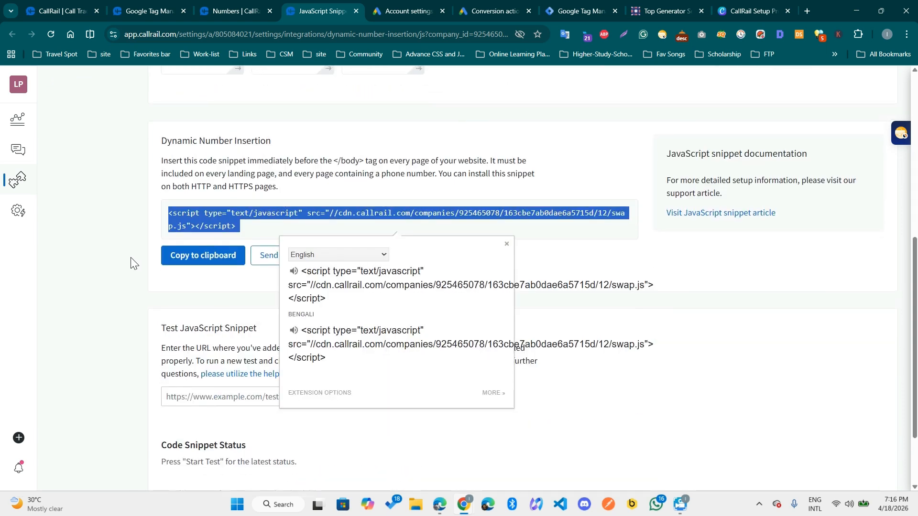
{"action": "scroll", "coordinate": [131, 263], "scroll_direction": "up", "scroll_amount": 2}
{"action": "scroll", "coordinate": [134, 261], "scroll_direction": "up", "scroll_amount": 2}
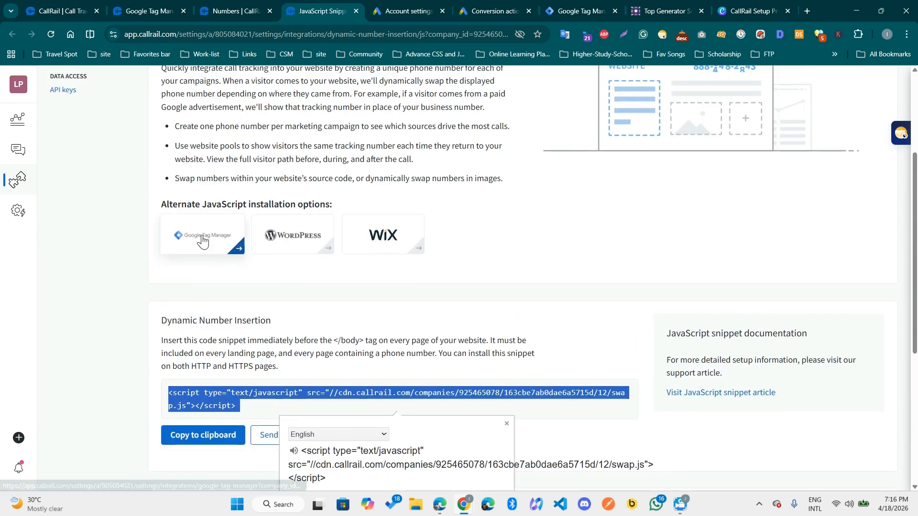
{"action": "left_click", "coordinate": [354, 292]}
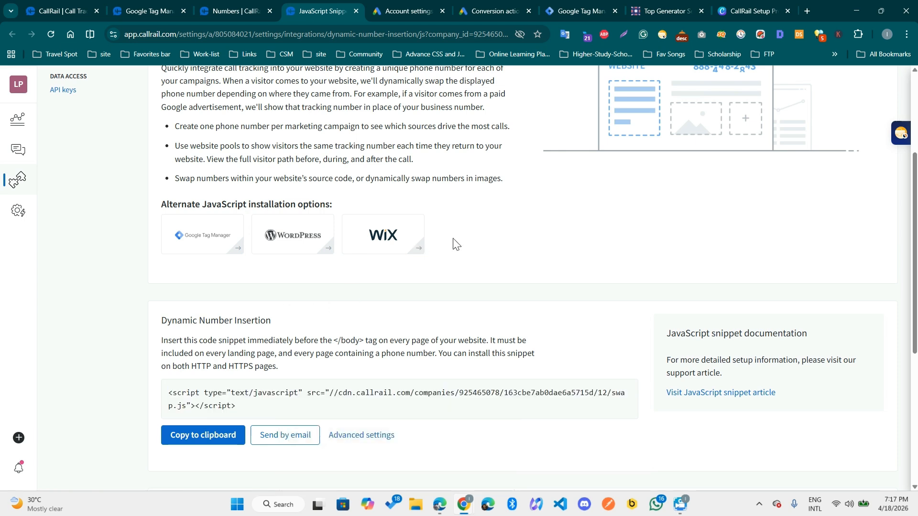
- Check with Wappalyzer which CMS and tag manager the leedspower.uk website uses
{"action": "left_click", "coordinate": [583, 10]}
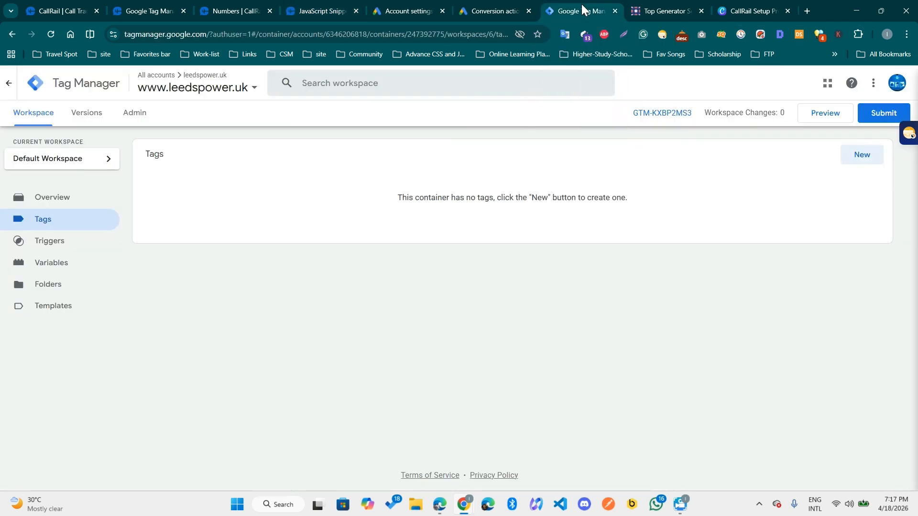
{"action": "left_click", "coordinate": [648, 4]}
{"action": "scroll", "coordinate": [511, 286], "scroll_direction": "up", "scroll_amount": 5}
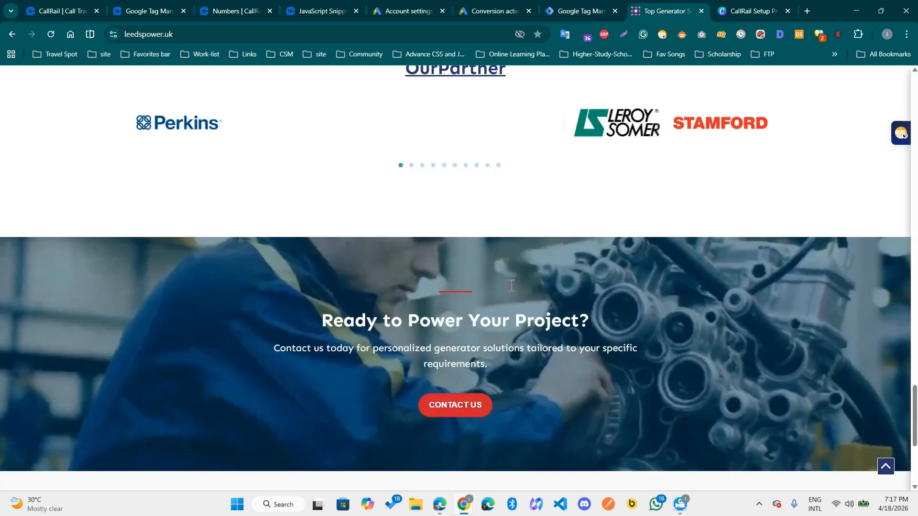
{"action": "scroll", "coordinate": [512, 285], "scroll_direction": "down", "scroll_amount": 2}
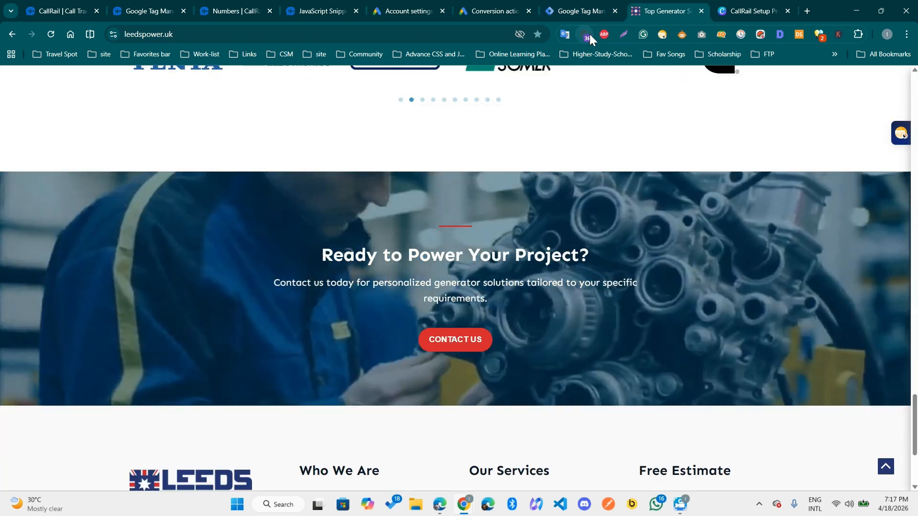
{"action": "left_click", "coordinate": [590, 34]}
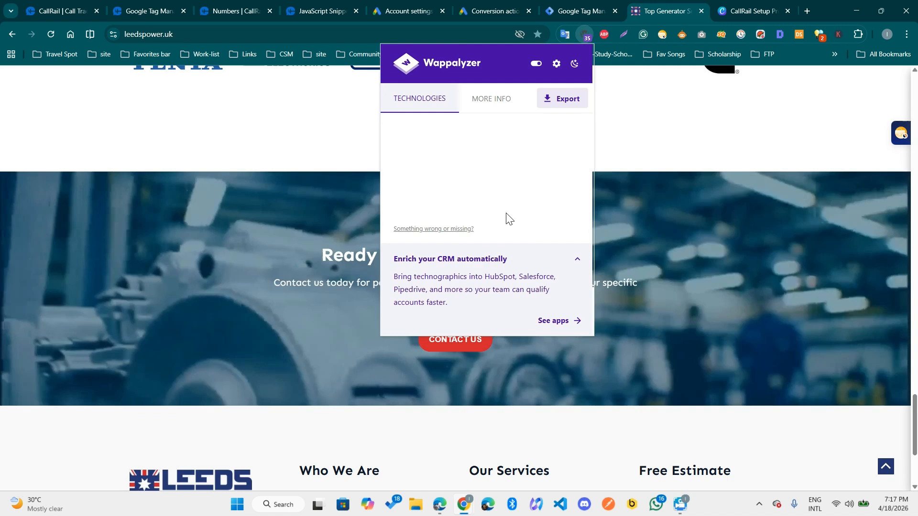
{"action": "scroll", "coordinate": [471, 242], "scroll_direction": "down", "scroll_amount": 2}
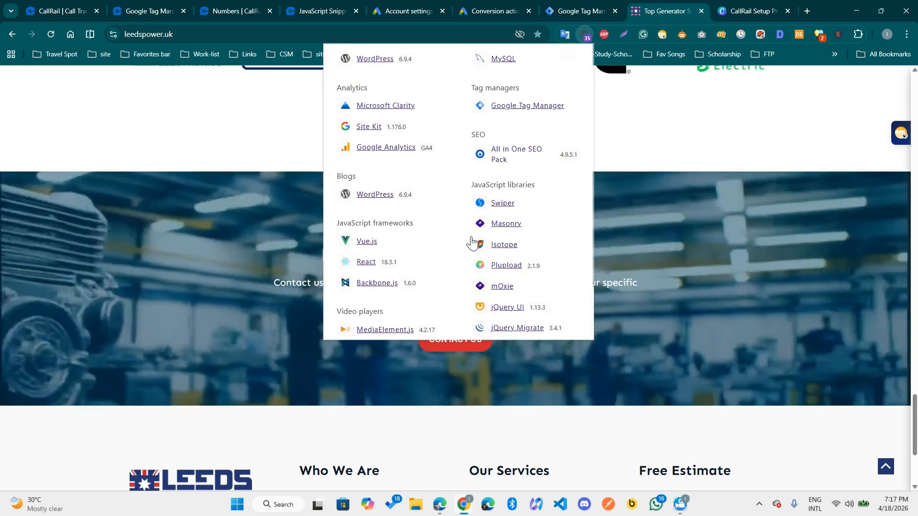
{"action": "scroll", "coordinate": [526, 211], "scroll_direction": "up", "scroll_amount": 2}
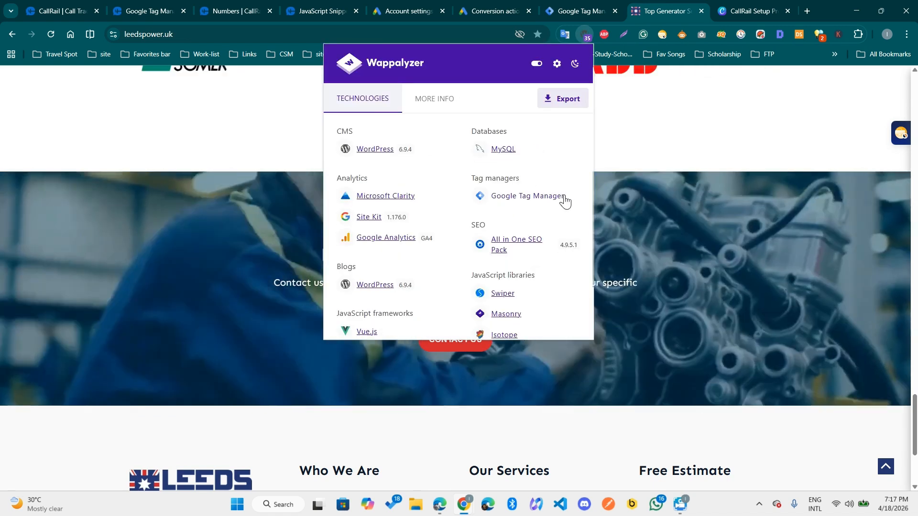
{"action": "left_click", "coordinate": [677, 149]}
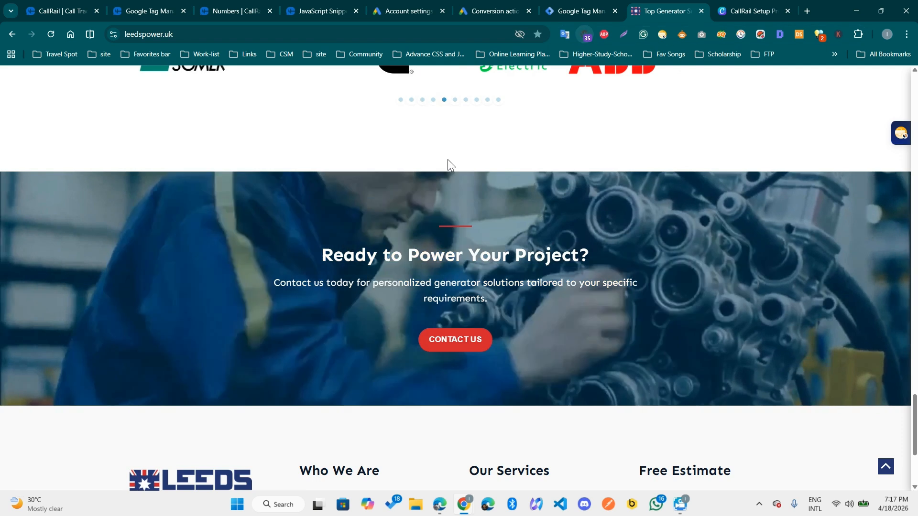
{"action": "left_click", "coordinate": [574, 9]}
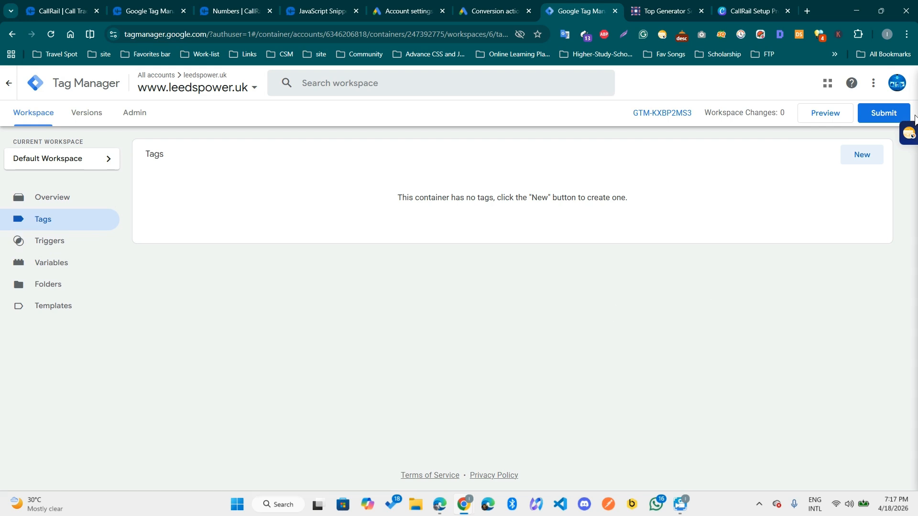
{"action": "left_click", "coordinate": [864, 155]}
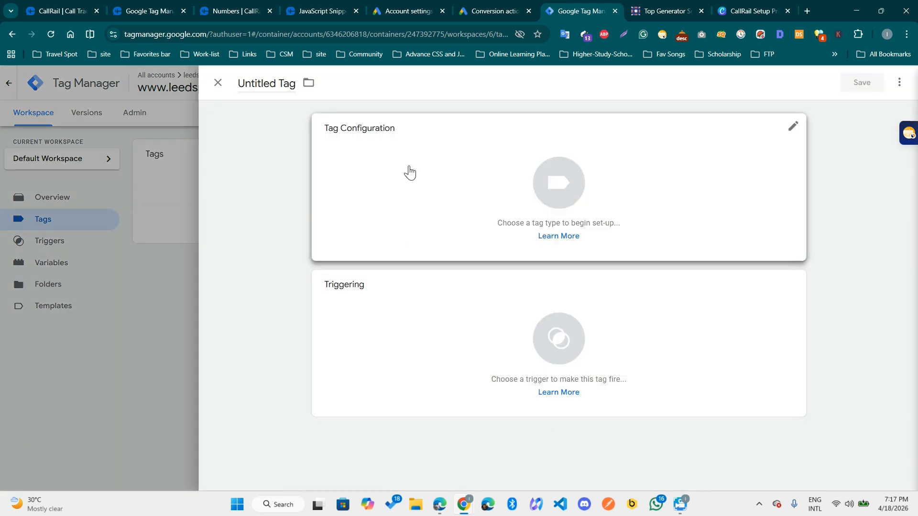
{"action": "left_click", "coordinate": [410, 173]}
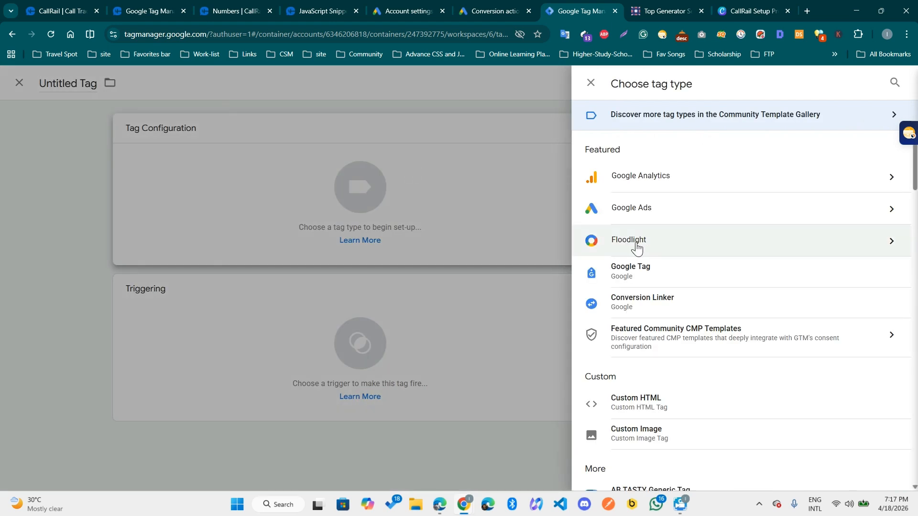
{"action": "scroll", "coordinate": [725, 325], "scroll_direction": "down", "scroll_amount": 3}
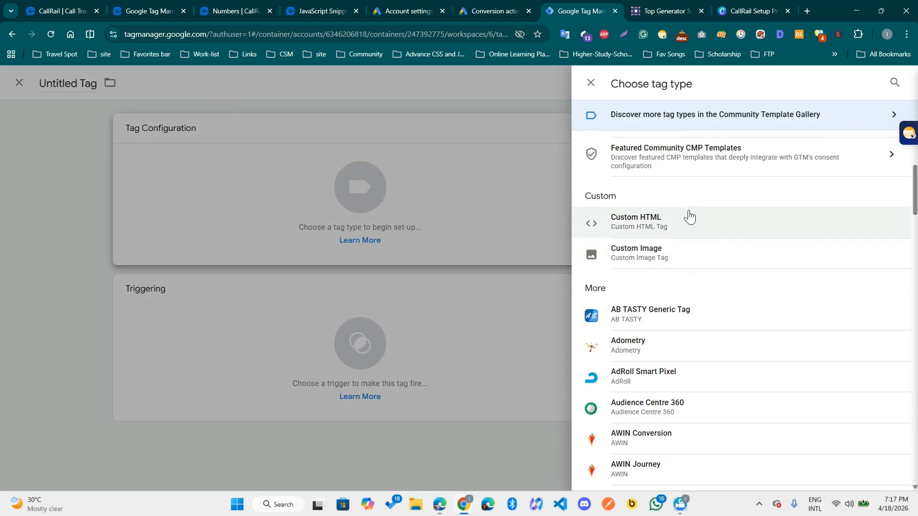
{"action": "left_click", "coordinate": [678, 223]}
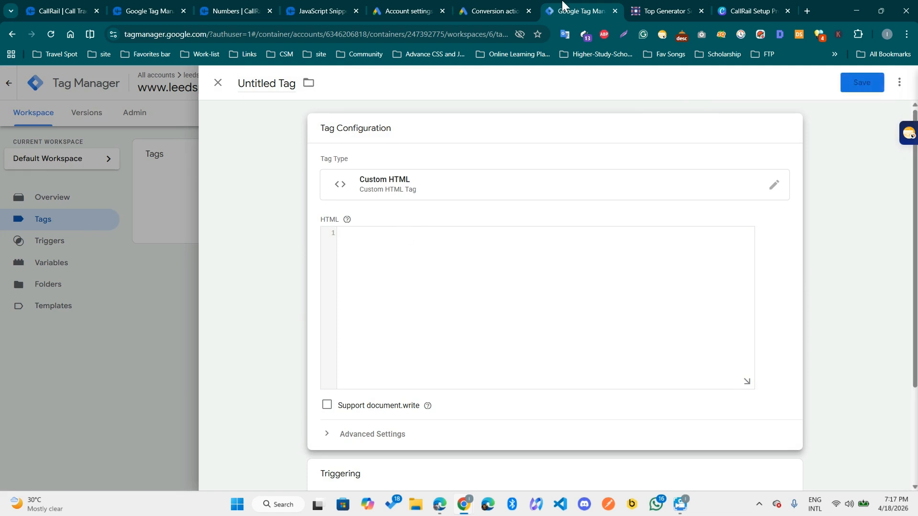
- Place CallRail's JavaScript Snippet tab beside the Tag Manager tab and open the Google Tag Manager installation option
{"action": "left_click", "coordinate": [487, 2]}
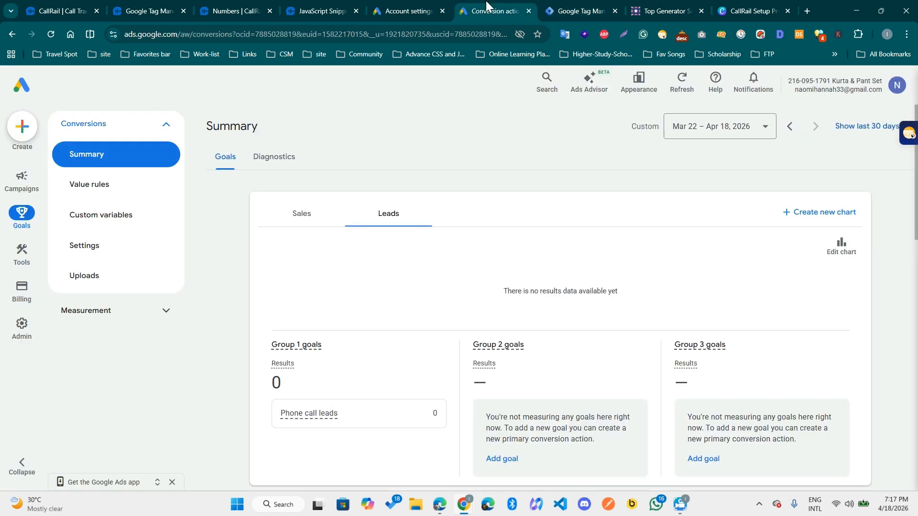
{"action": "left_click", "coordinate": [389, 4]}
{"action": "left_click", "coordinate": [312, 3]}
{"action": "left_click_drag", "start_coordinate": [312, 2], "coordinate": [493, 5]}
{"action": "scroll", "coordinate": [386, 301], "scroll_direction": "up", "scroll_amount": 3}
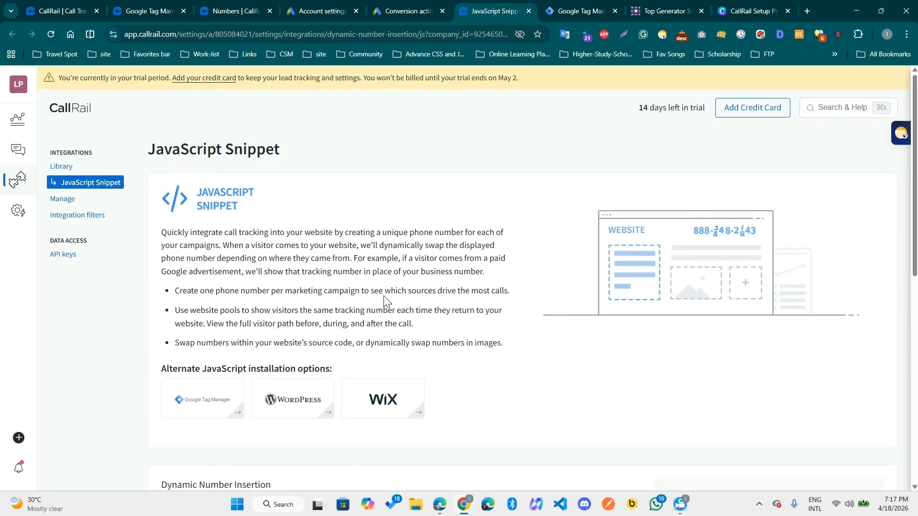
{"action": "scroll", "coordinate": [386, 301], "scroll_direction": "down", "scroll_amount": 3}
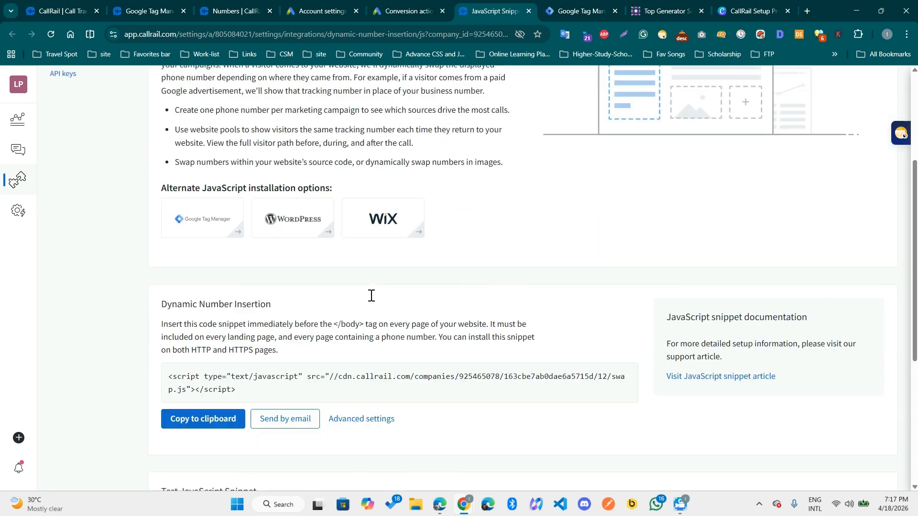
{"action": "left_click", "coordinate": [189, 224]}
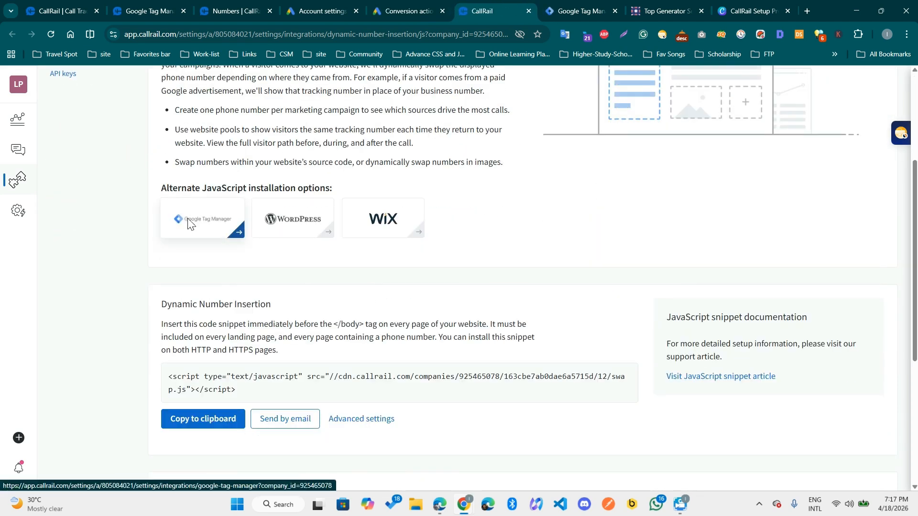
- Copy the CallRail script from the installation steps and switch back to the untitled Custom HTML tag in Tag Manager
{"action": "scroll", "coordinate": [268, 287], "scroll_direction": "down", "scroll_amount": 2}
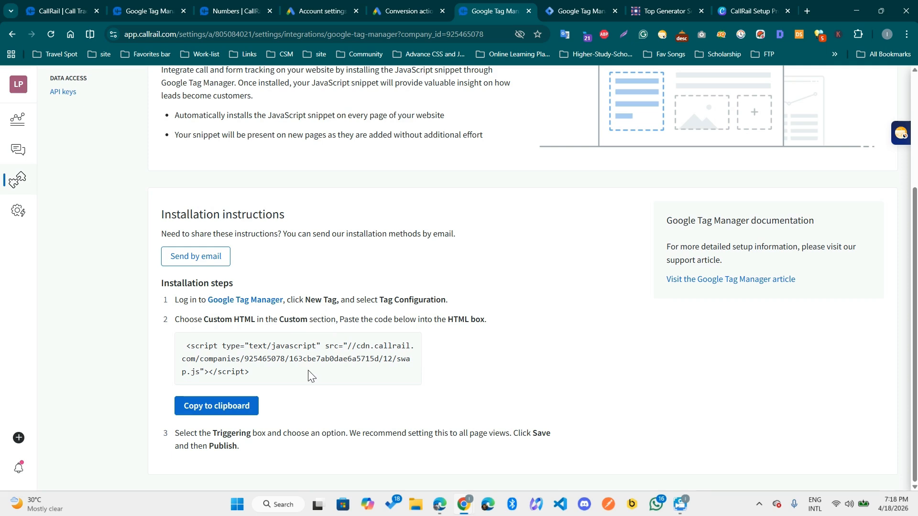
{"action": "left_click_drag", "start_coordinate": [268, 382], "coordinate": [183, 344]}
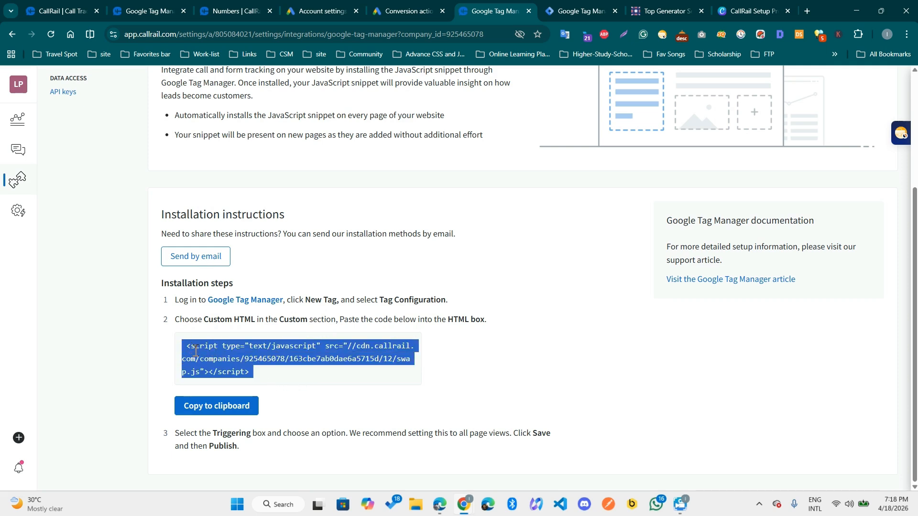
{"action": "key", "text": "ctrl+c"}
{"action": "left_click", "coordinate": [581, 11]}
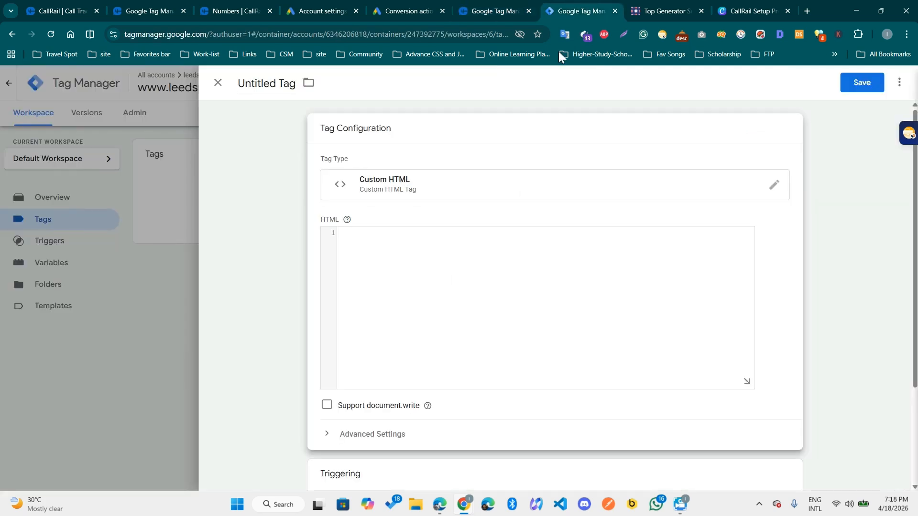
- Paste the copied CallRail script into the tag's HTML code and name the tag CallRail Tag Code
{"action": "left_click", "coordinate": [457, 328]}
{"action": "key", "text": "ctrl+v"}
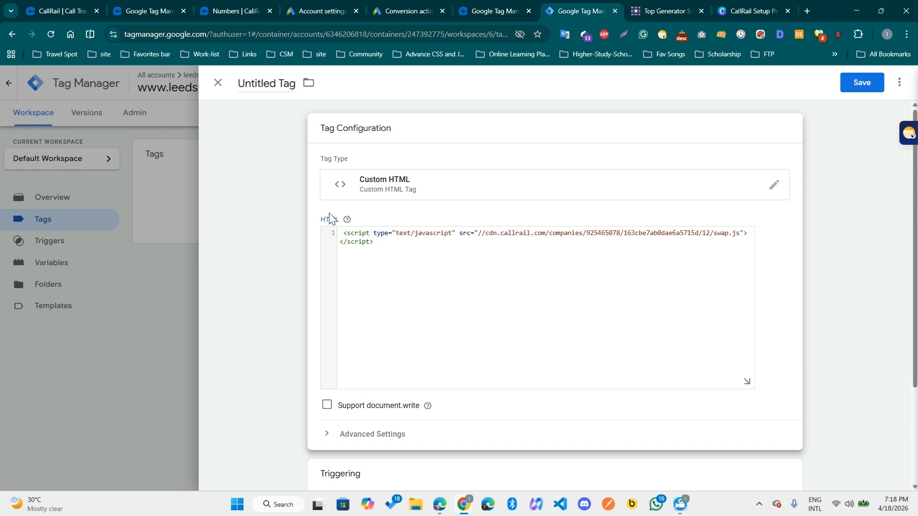
{"action": "left_click", "coordinate": [280, 86]}
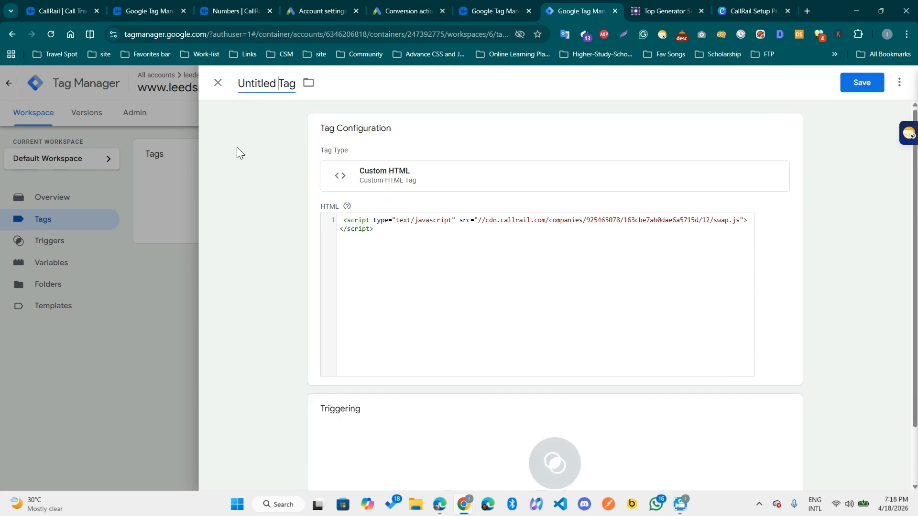
{"action": "type", "text": "CallRail C"}
{"action": "key", "text": "BackSpace"}
{"action": "type", "text": "Ta"}
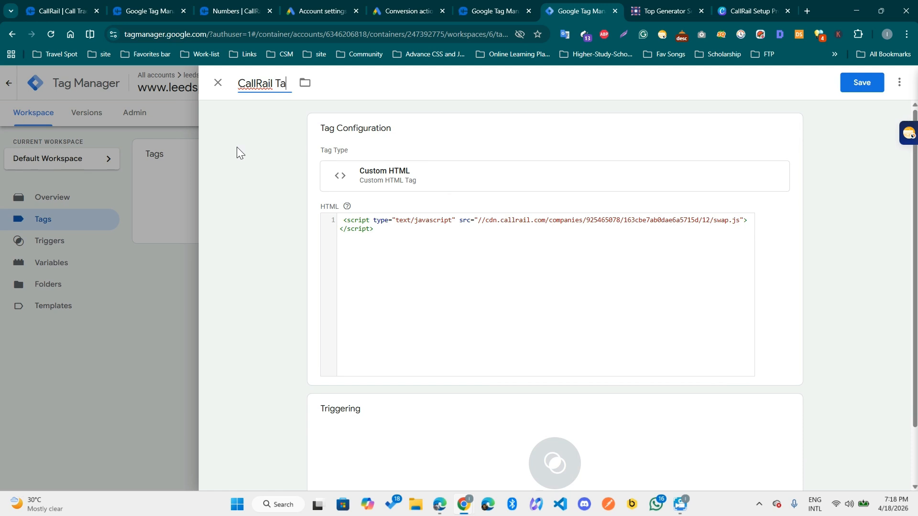
{"action": "type", "text": "g Code"}
{"action": "left_click", "coordinate": [487, 318]}
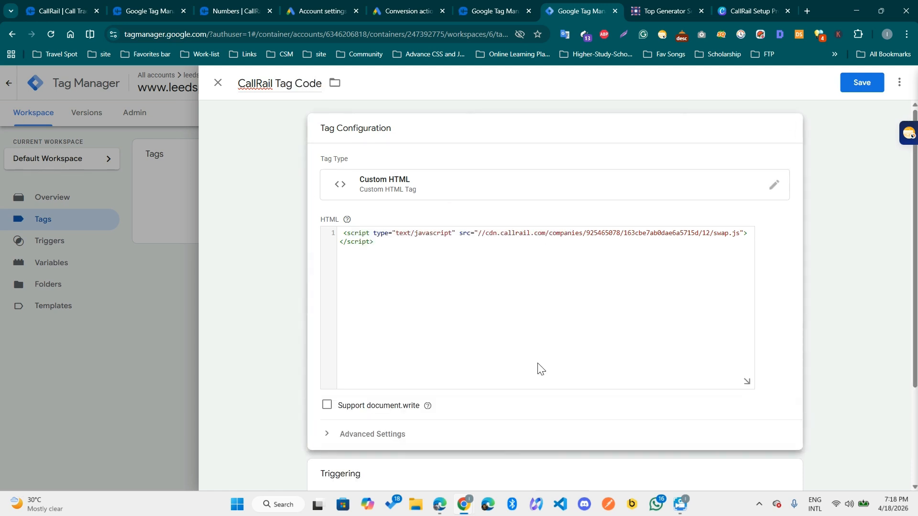
- Add the All Pages firing trigger to the CallRail tag and try to save it
{"action": "scroll", "coordinate": [540, 369], "scroll_direction": "down", "scroll_amount": 3}
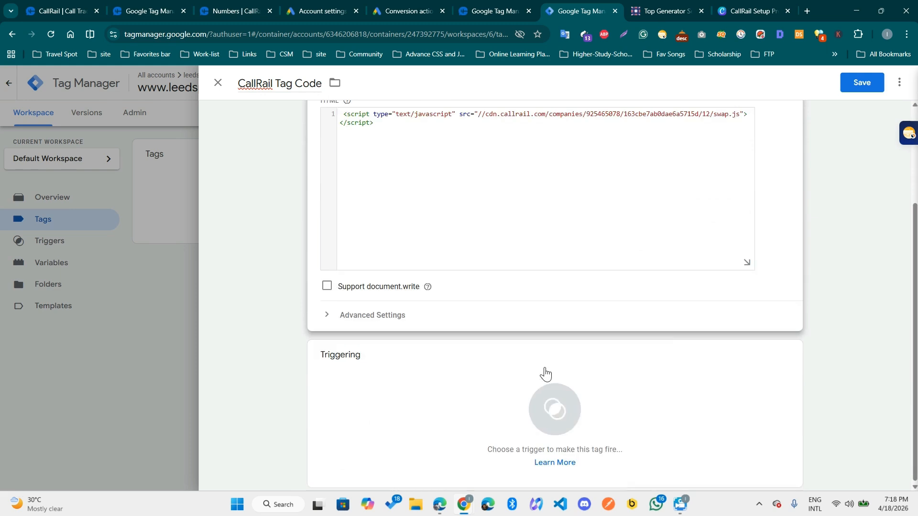
{"action": "left_click", "coordinate": [469, 417]}
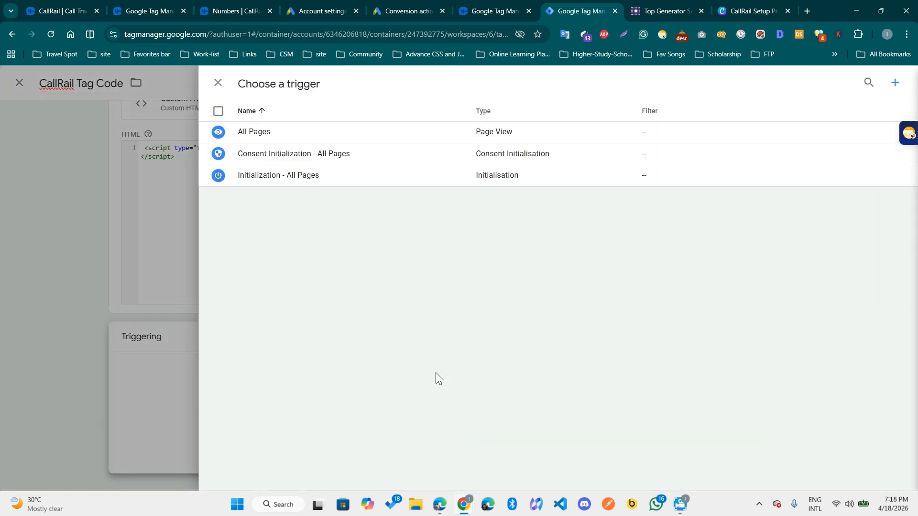
{"action": "left_click", "coordinate": [268, 132]}
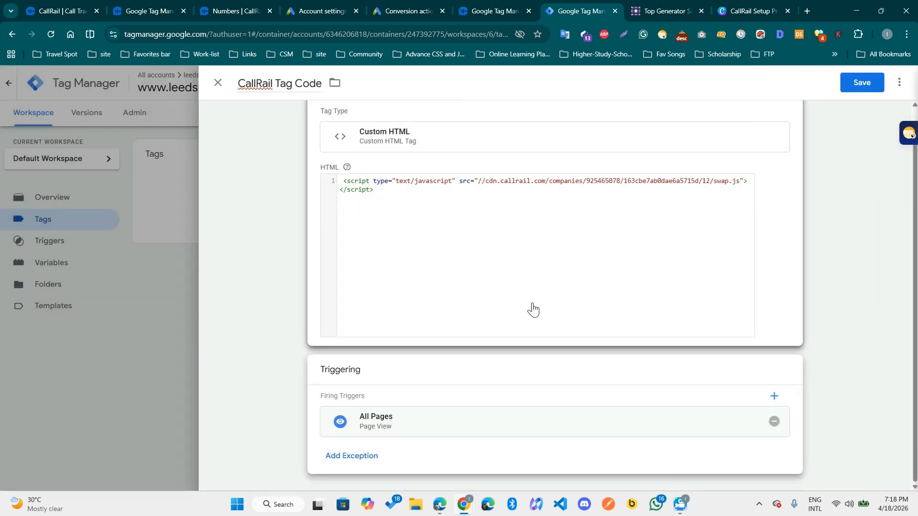
{"action": "left_click", "coordinate": [861, 85]}
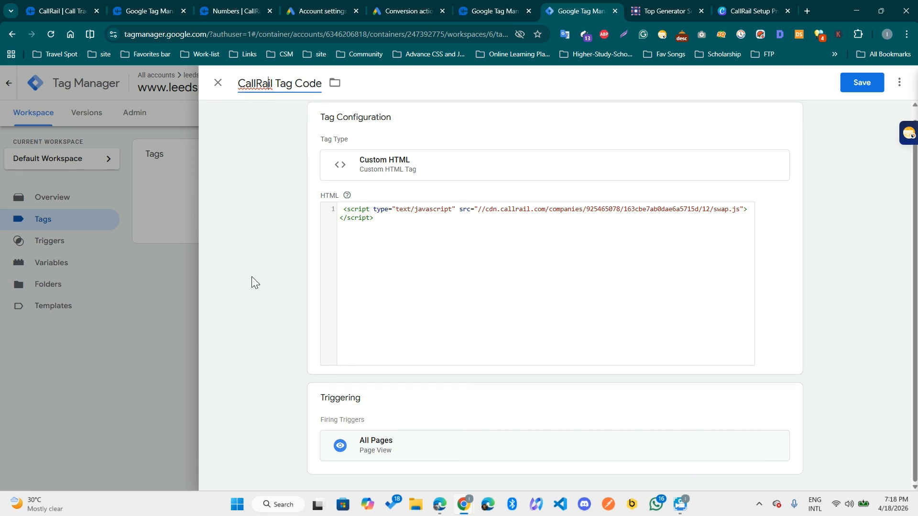
{"action": "left_click", "coordinate": [862, 83]}
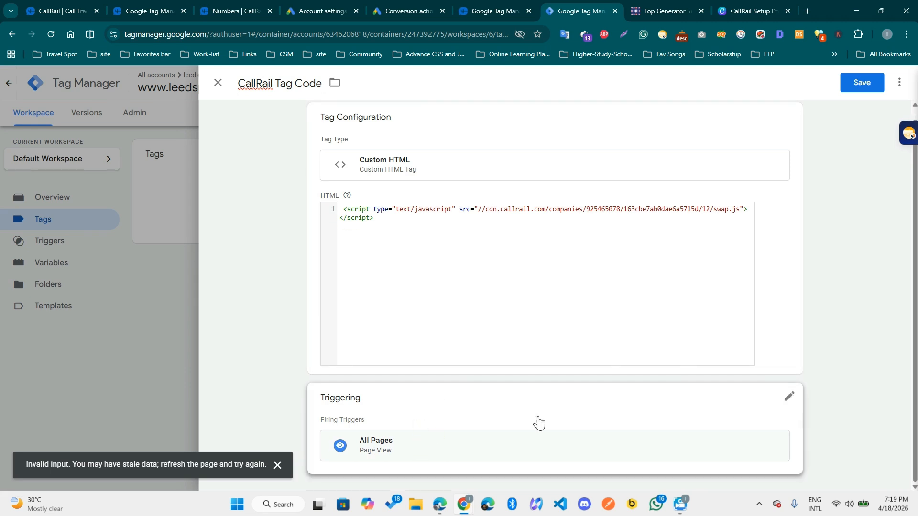
- Try to save the tag under the name k, and close it without keeping the changes
{"action": "left_click", "coordinate": [900, 83]}
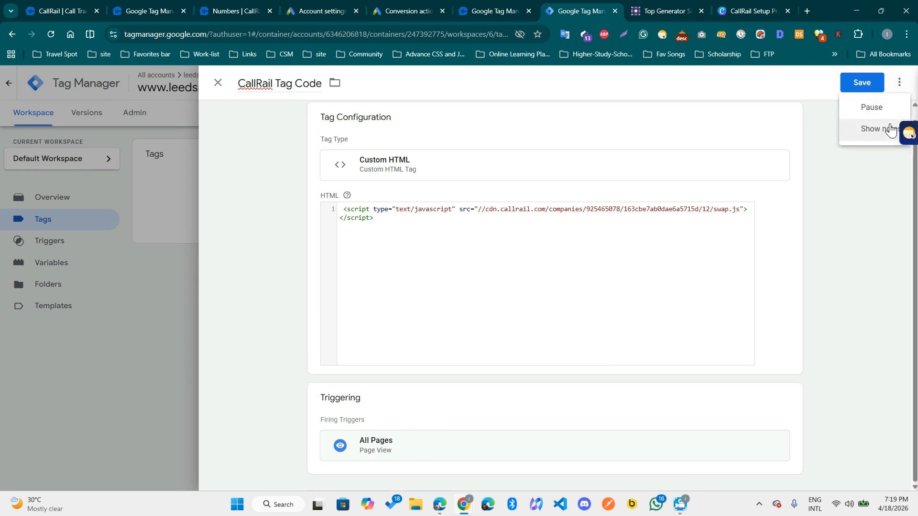
{"action": "left_click", "coordinate": [598, 289]}
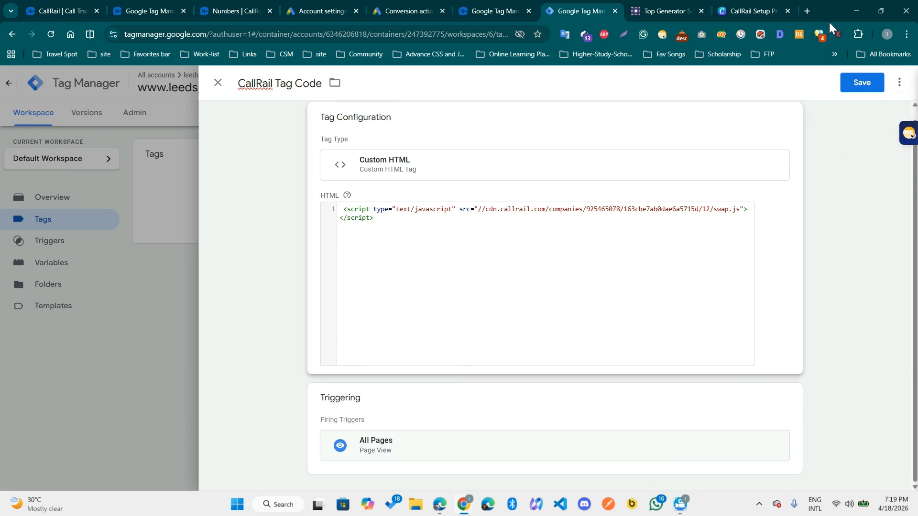
{"action": "left_click", "coordinate": [266, 83]}
{"action": "key", "text": "BackSpace"}
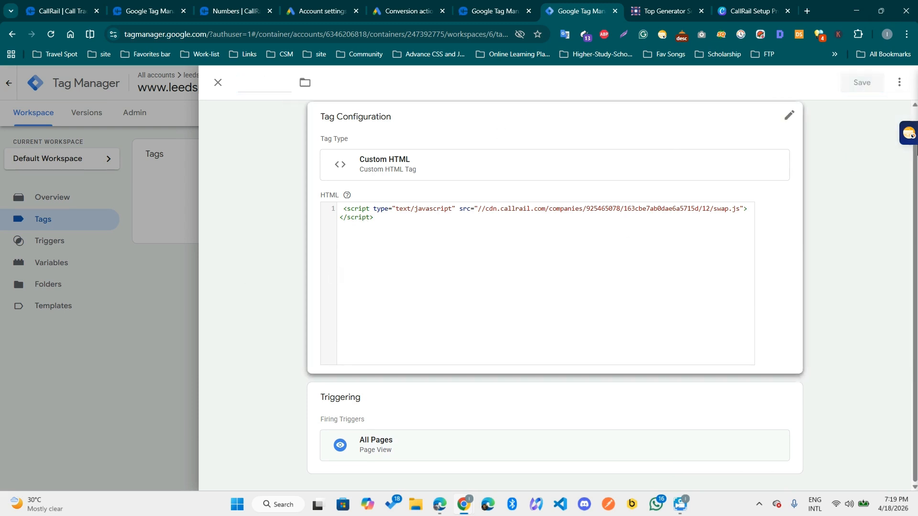
{"action": "left_click", "coordinate": [263, 89]}
{"action": "type", "text": "k"}
{"action": "left_click", "coordinate": [865, 84]}
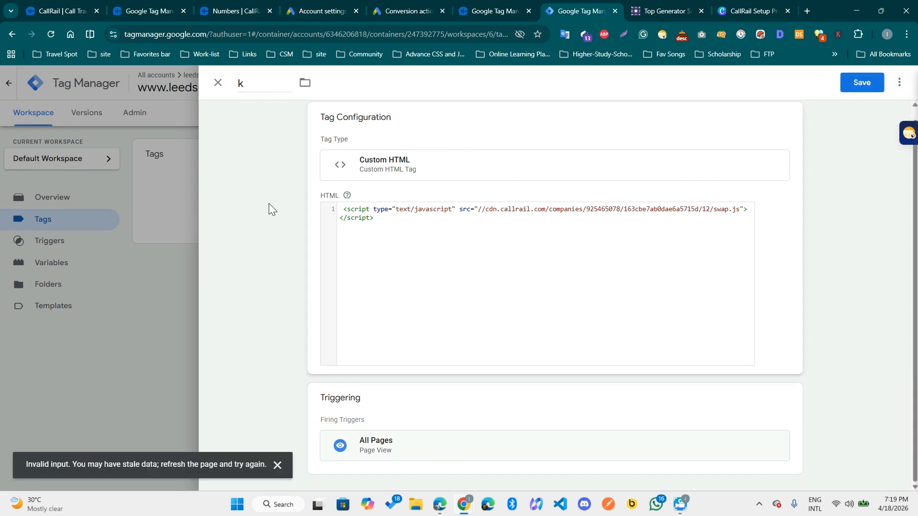
{"action": "left_click", "coordinate": [218, 82]}
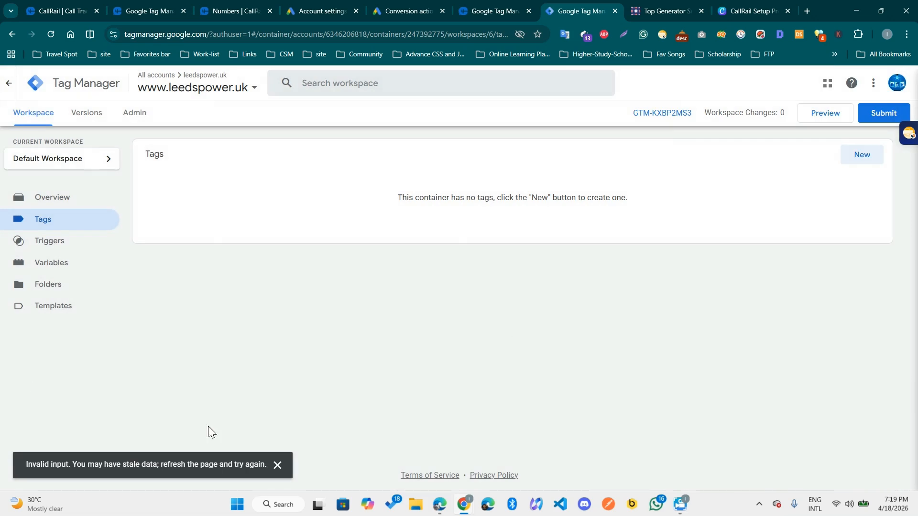
- Reload the container's Tags page and create a new Custom HTML tag containing the copied CallRail script
{"action": "left_click", "coordinate": [50, 35]}
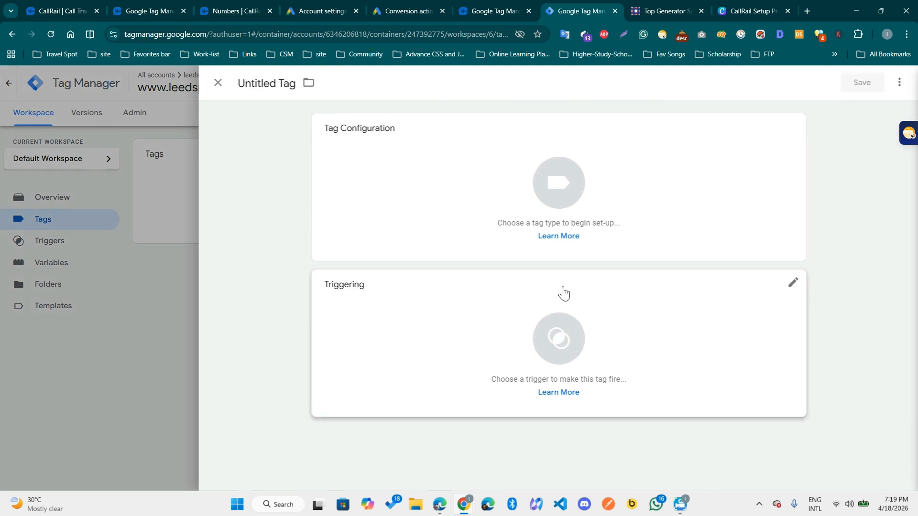
{"action": "left_click", "coordinate": [430, 183]}
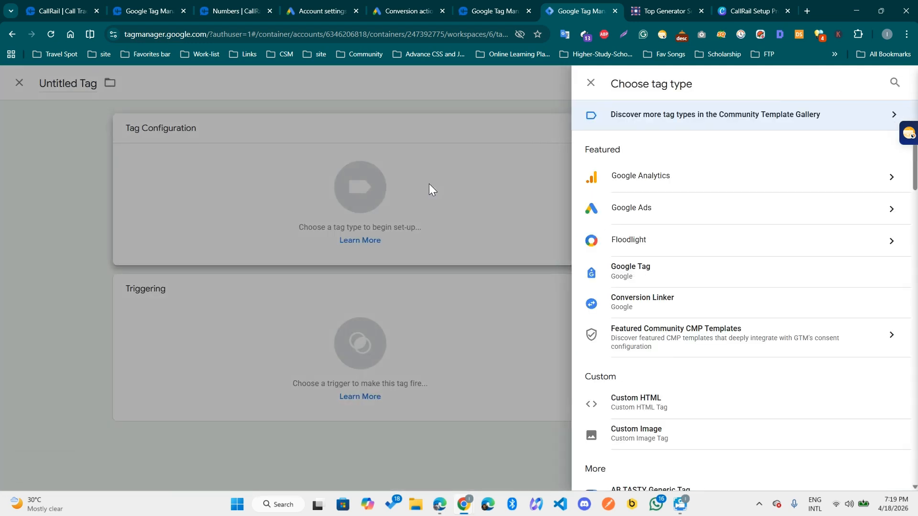
{"action": "left_click", "coordinate": [653, 411]}
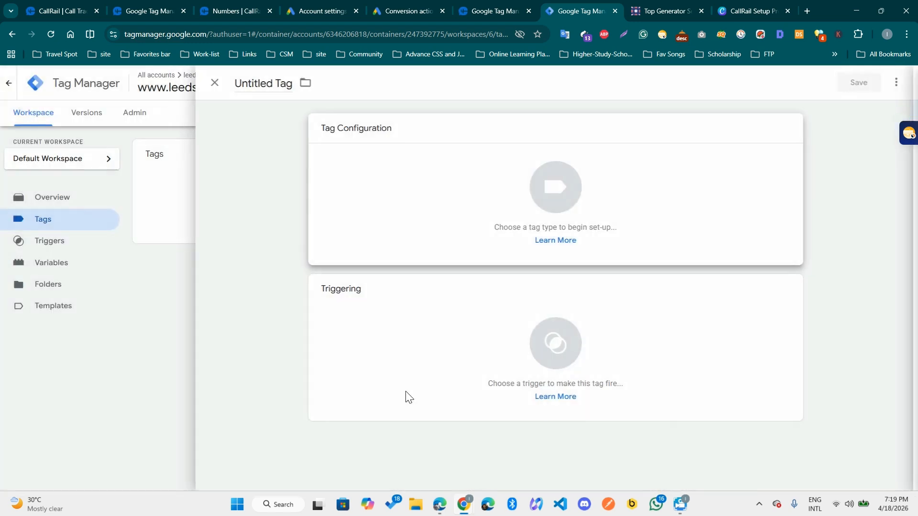
{"action": "left_click", "coordinate": [425, 280]}
{"action": "key", "text": "ctrl+v"}
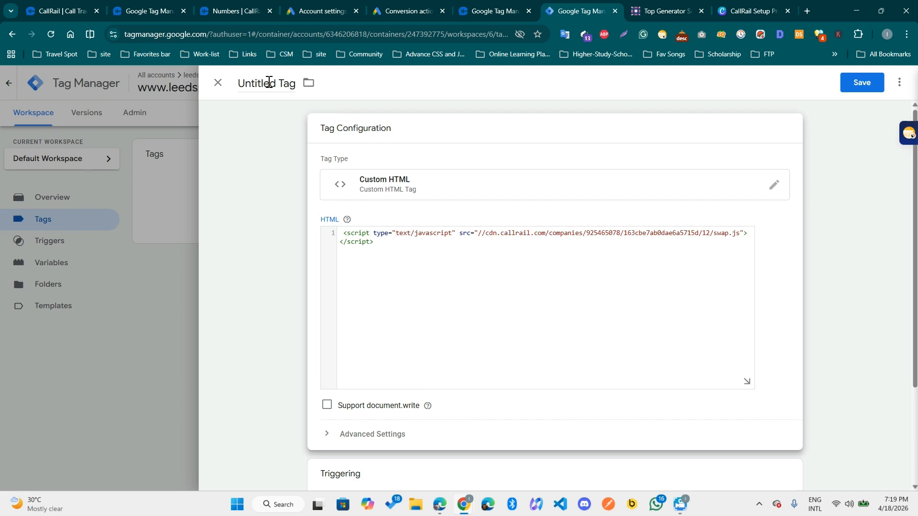
- Name the new Custom HTML tag CallRail Tag Code
{"action": "left_click", "coordinate": [269, 82]}
{"action": "key", "text": "ctrl+a"}
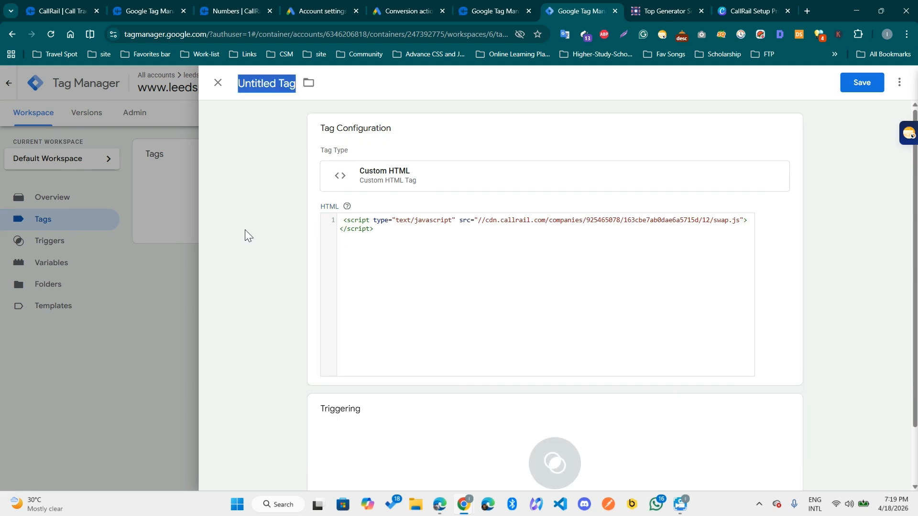
{"action": "type", "text": "CAl"}
{"action": "key", "text": "BackSpace"}
{"action": "key", "text": "BackSpace"}
{"action": "type", "text": "aill"}
{"action": "key", "text": "BackSpace"}
{"action": "key", "text": "BackSpace"}
{"action": "key", "text": "BackSpace"}
{"action": "type", "text": "llRail "}
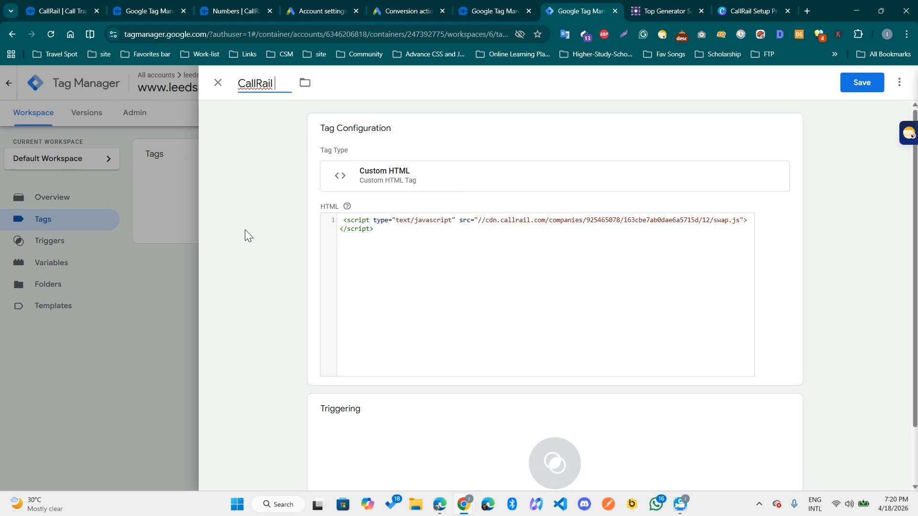
{"action": "type", "text": "Tag Code"}
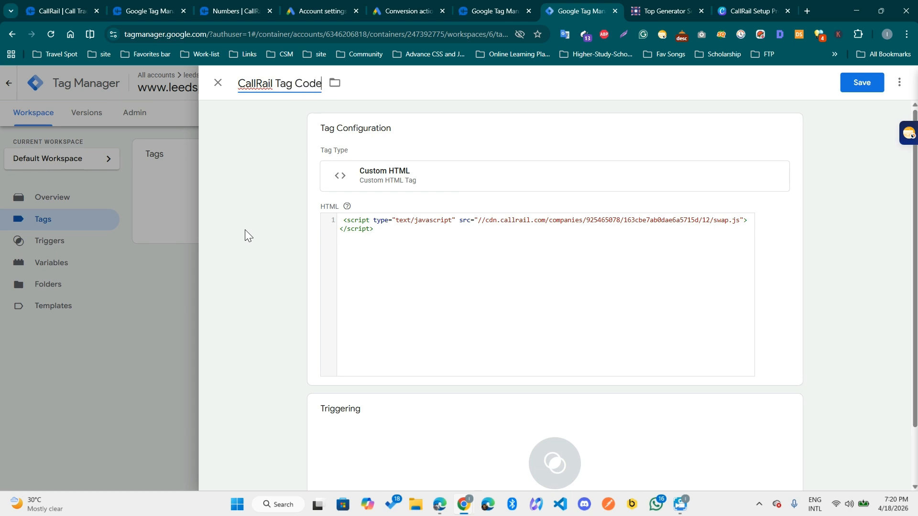
- Assign the All Pages trigger to the new CallRail tag and save the tag
{"action": "scroll", "coordinate": [294, 280], "scroll_direction": "down", "scroll_amount": 2}
{"action": "left_click", "coordinate": [481, 380]}
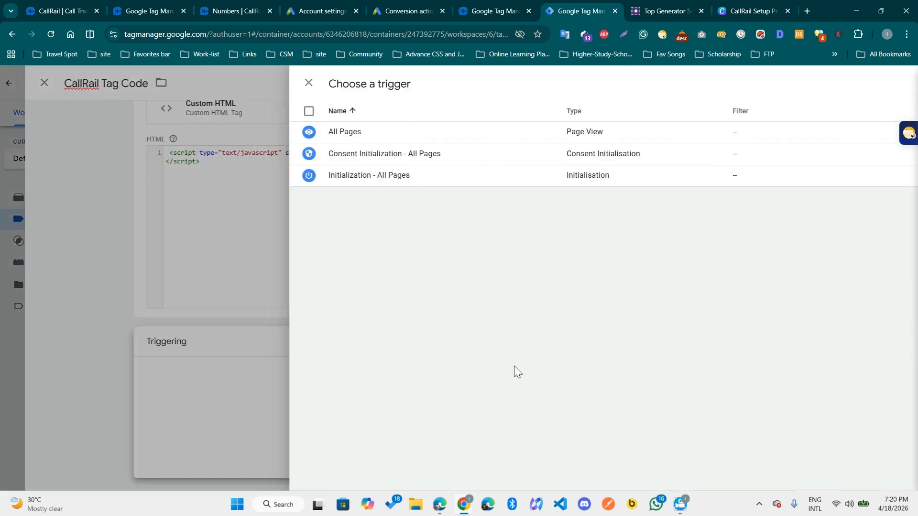
{"action": "left_click", "coordinate": [278, 132]}
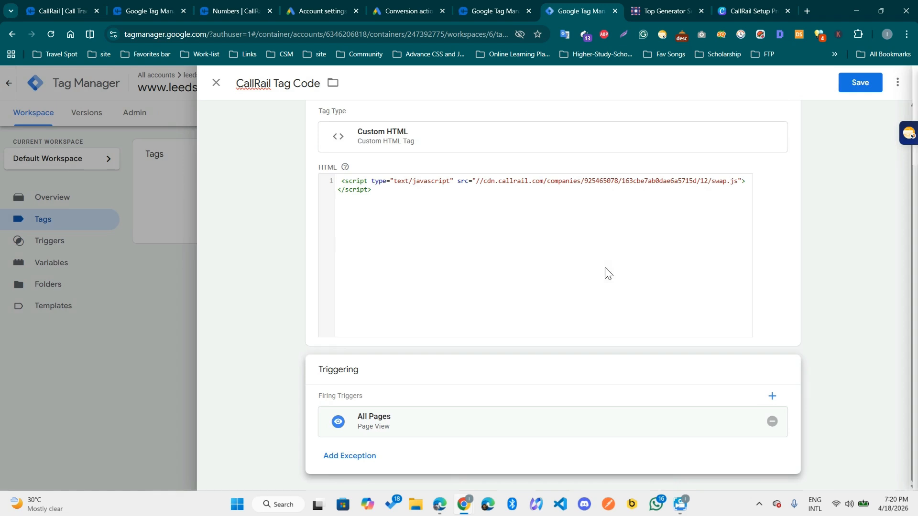
{"action": "left_click", "coordinate": [861, 82]}
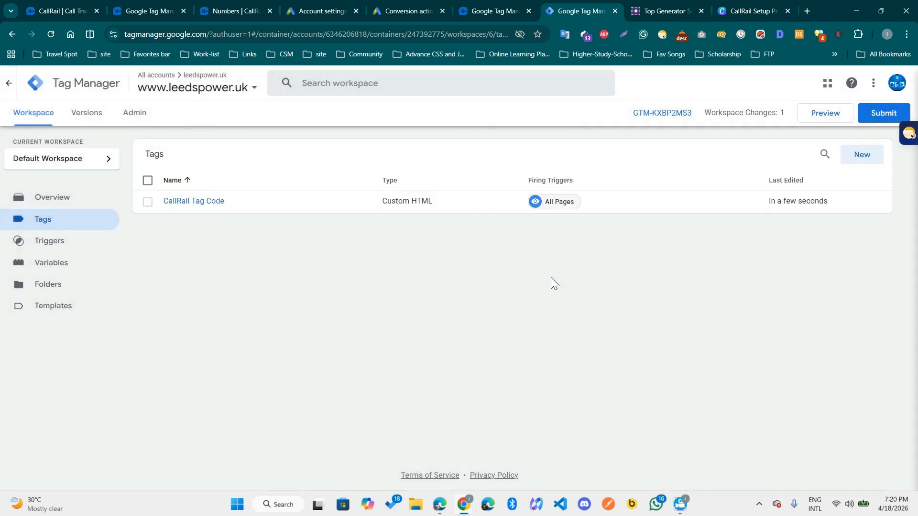
- Submit and publish the workspace changes to Live without a version name or description, and close the version details
{"action": "left_click", "coordinate": [884, 113]}
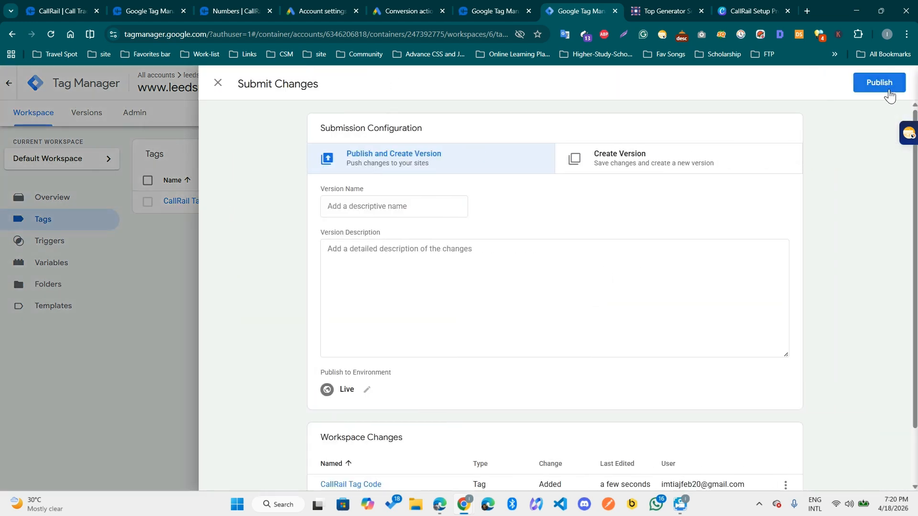
{"action": "left_click", "coordinate": [882, 85]}
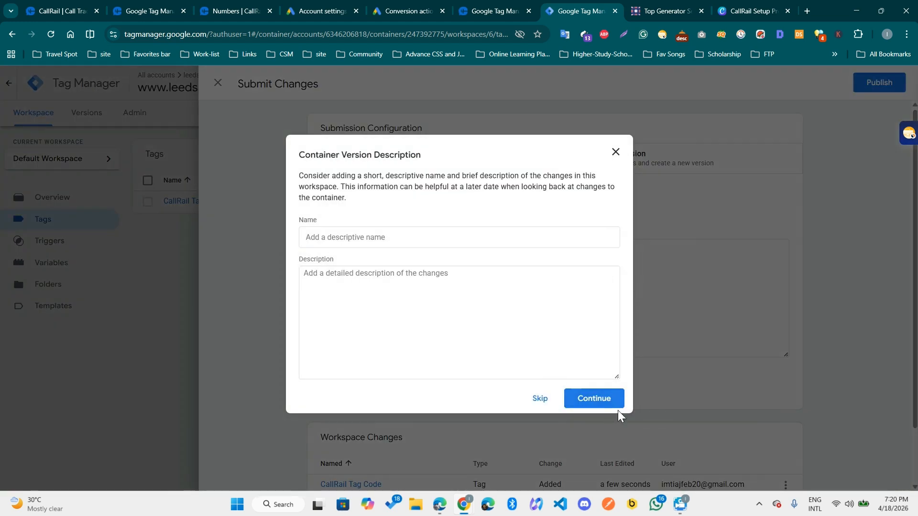
{"action": "left_click", "coordinate": [591, 402]}
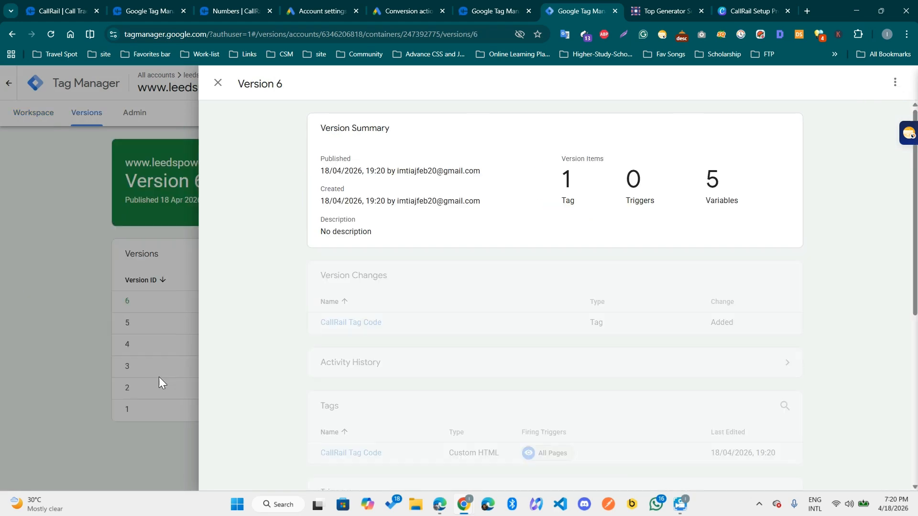
{"action": "left_click", "coordinate": [159, 377]}
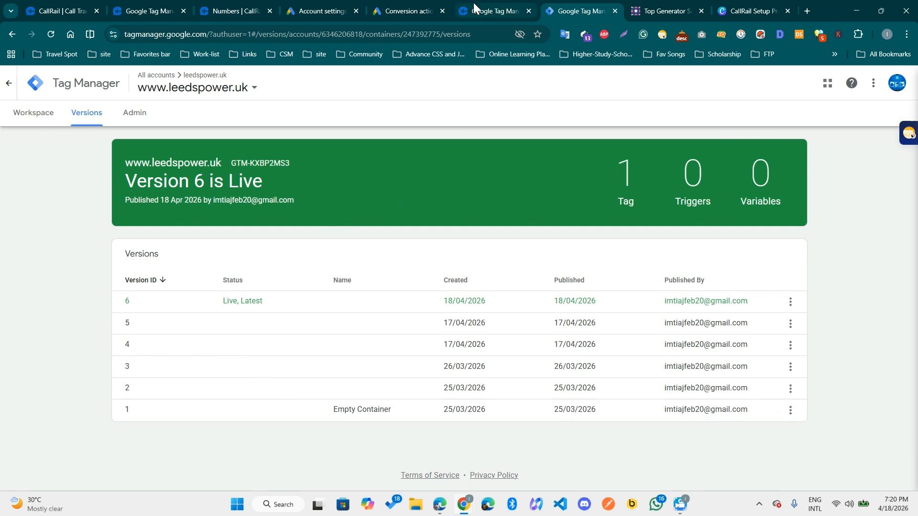
- Switch to the leedspower.uk website and examine the phone number under Free Estimate in the footer
{"action": "left_click", "coordinate": [665, 10]}
{"action": "scroll", "coordinate": [492, 247], "scroll_direction": "down", "scroll_amount": 3}
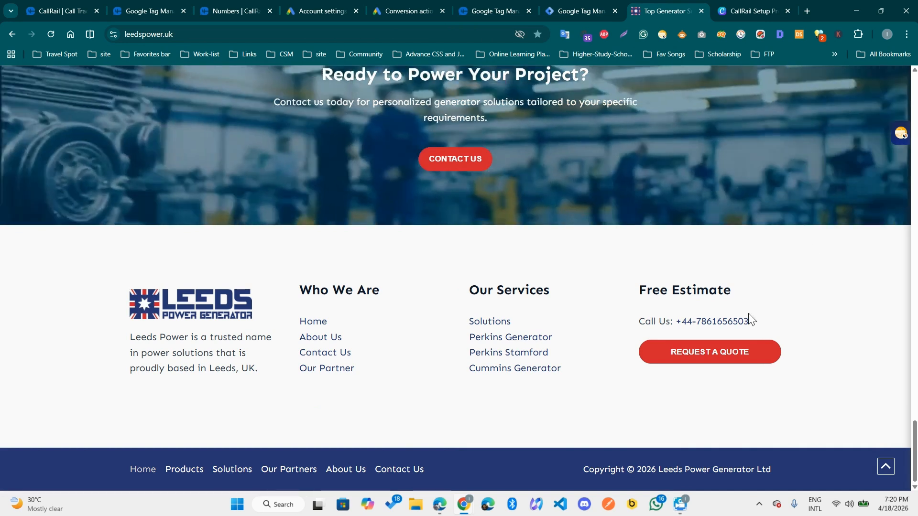
{"action": "left_click_drag", "start_coordinate": [749, 320], "coordinate": [678, 330]}
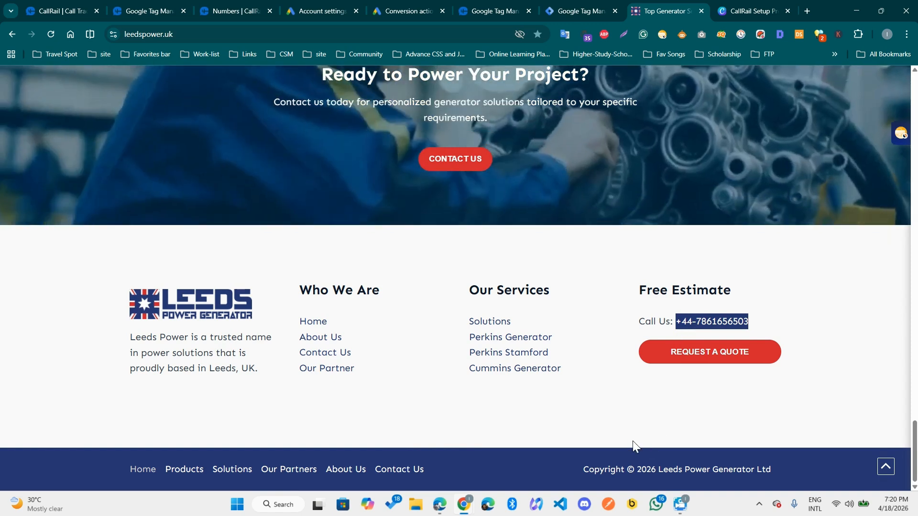
{"action": "left_click", "coordinate": [552, 254]}
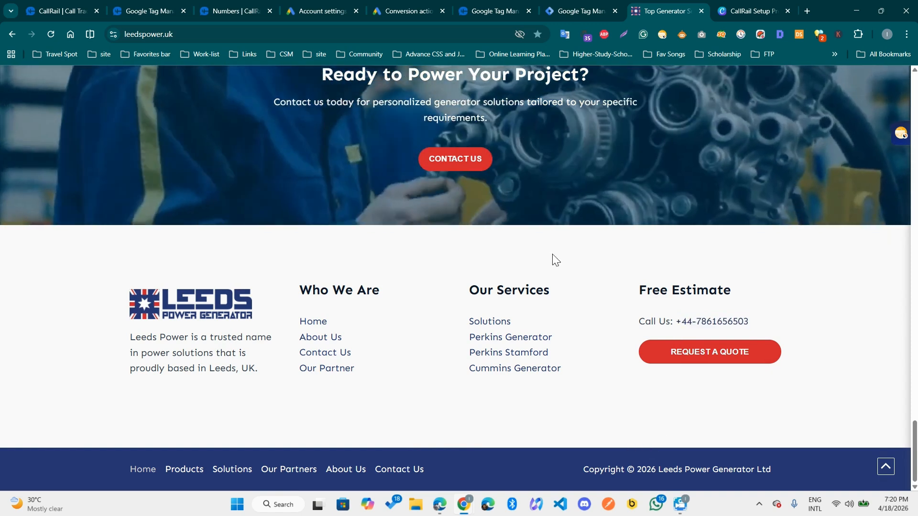
- Reload the website bypassing the cache and check its detected technologies with Wappalyzer while viewing the footer phone number
{"action": "key", "text": "ctrl+shift"}
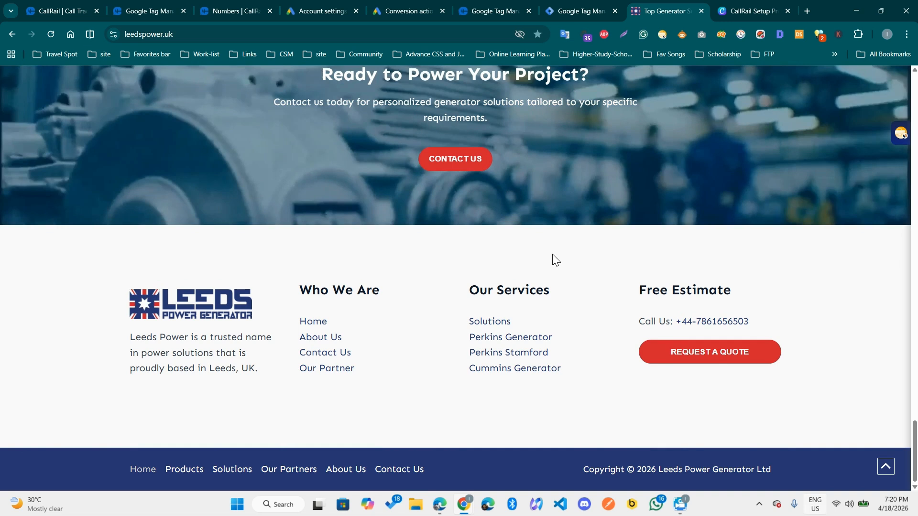
{"action": "key", "text": "ctrl+shift+r"}
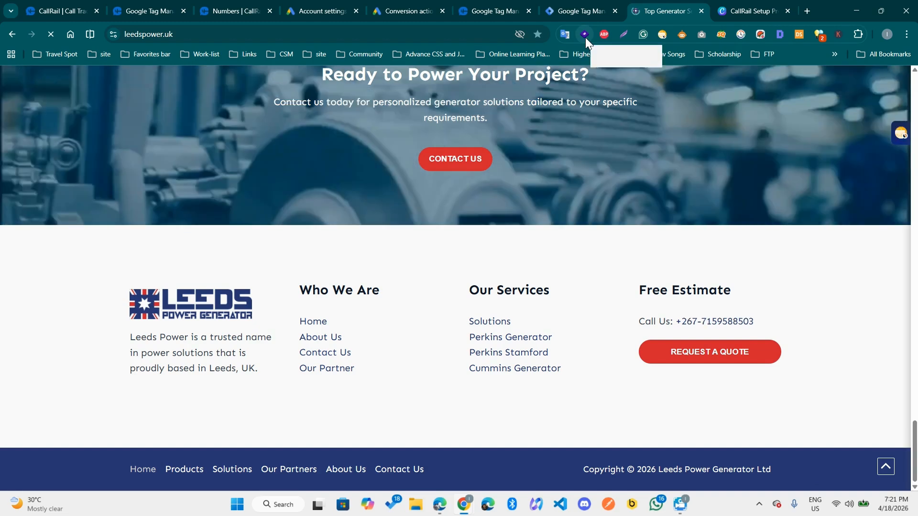
{"action": "left_click", "coordinate": [585, 36]}
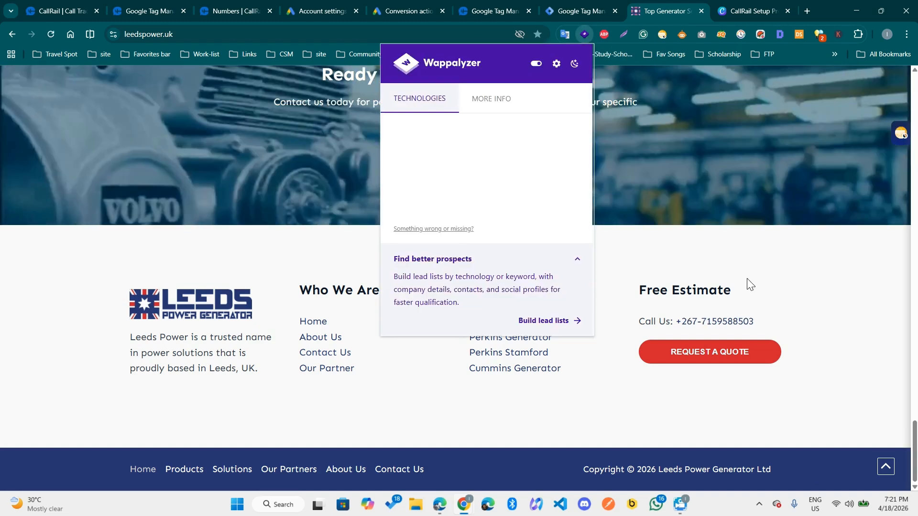
{"action": "left_click", "coordinate": [774, 340]}
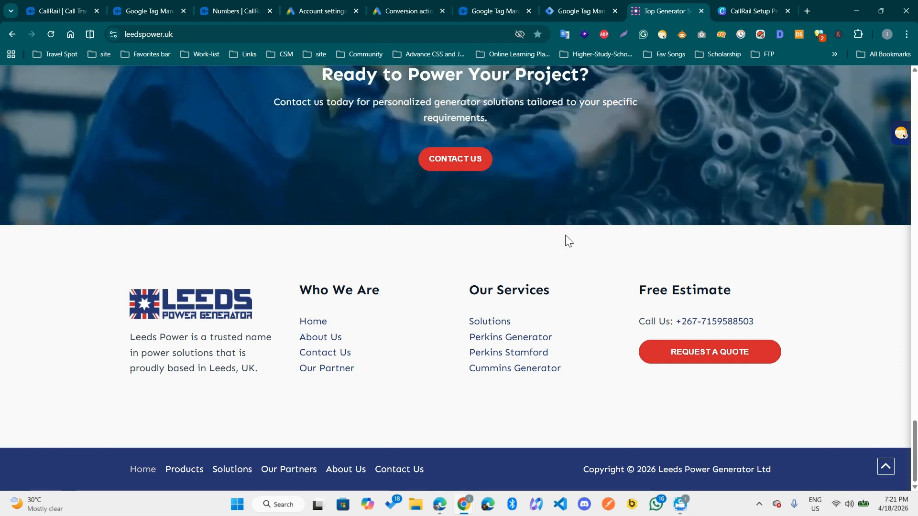
- Check the Website pool's swap target in CallRail and compare it with the footer phone number on leedspower.uk
{"action": "left_click", "coordinate": [232, 10]}
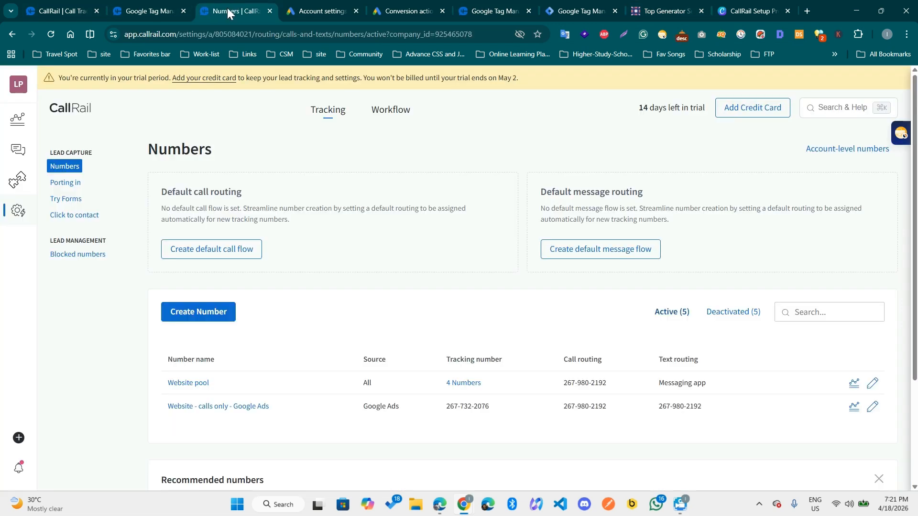
{"action": "scroll", "coordinate": [296, 401], "scroll_direction": "down", "scroll_amount": 2}
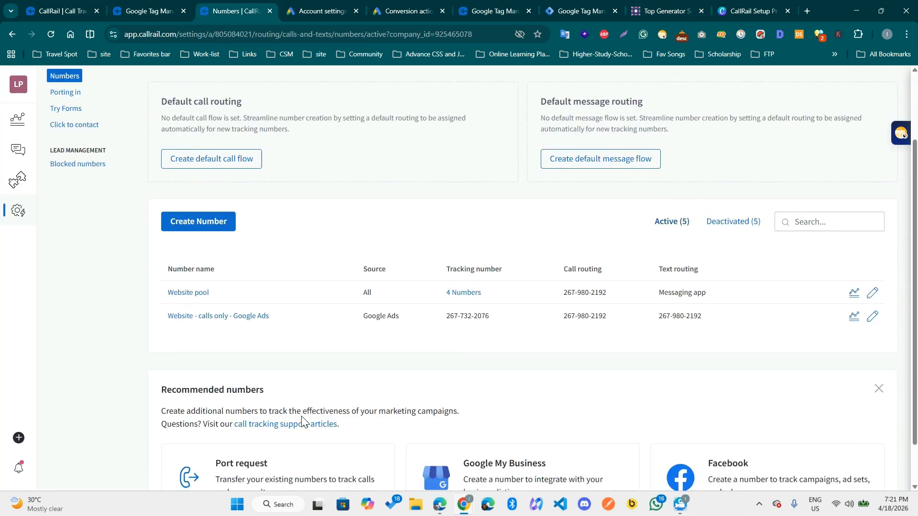
{"action": "left_click", "coordinate": [186, 293]}
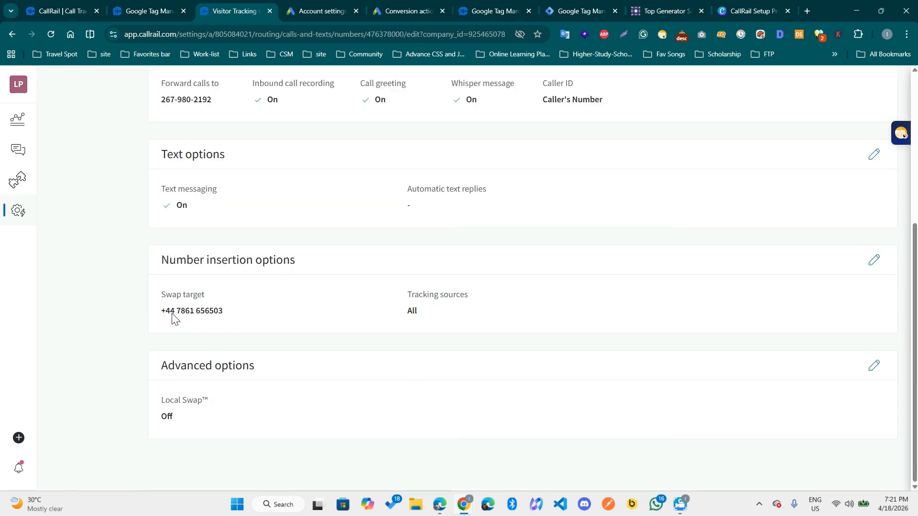
{"action": "left_click", "coordinate": [689, 11]}
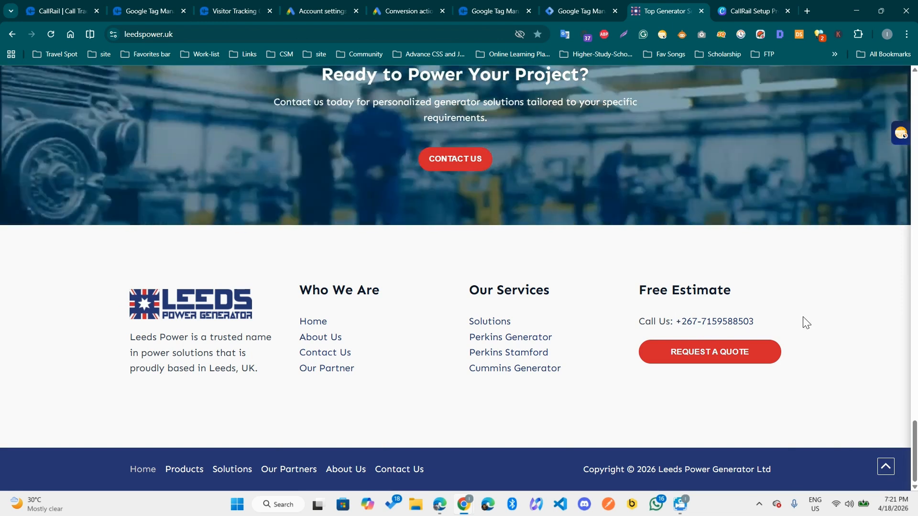
{"action": "scroll", "coordinate": [676, 323], "scroll_direction": "up", "scroll_amount": 4}
{"action": "scroll", "coordinate": [679, 325], "scroll_direction": "down", "scroll_amount": 4}
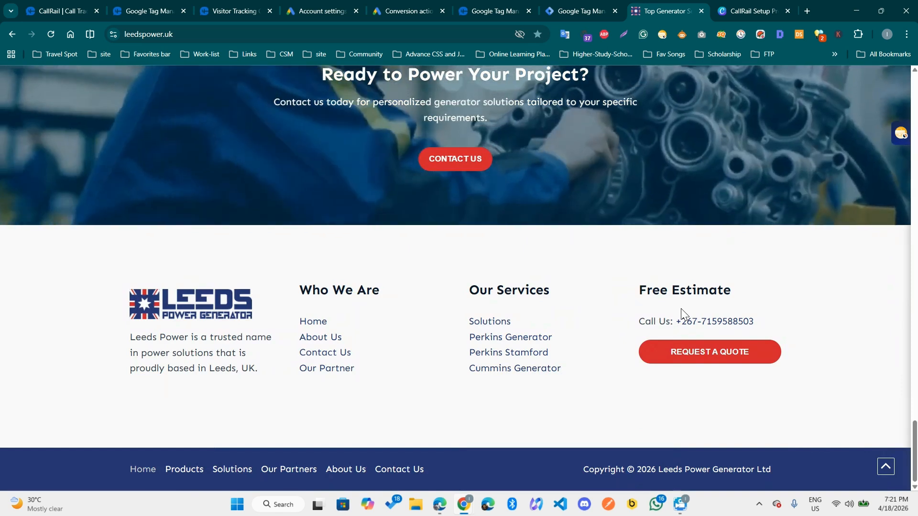
{"action": "scroll", "coordinate": [588, 281], "scroll_direction": "up", "scroll_amount": 20}
{"action": "scroll", "coordinate": [588, 281], "scroll_direction": "down", "scroll_amount": 20}
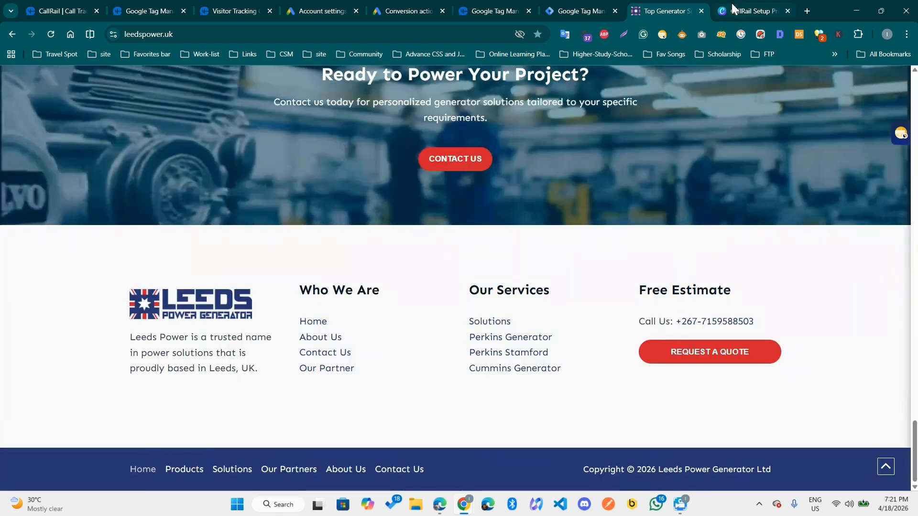
- Switch to the Canva setup presentation and advance it to the Step 4 slide about placing the tracking number on ads
{"action": "key", "text": "ctrl+Tab"}
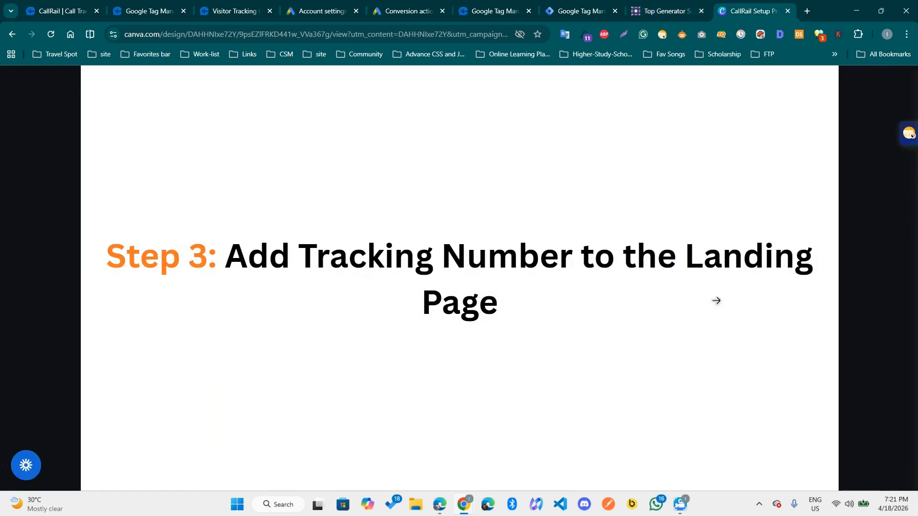
{"action": "left_click", "coordinate": [683, 312]}
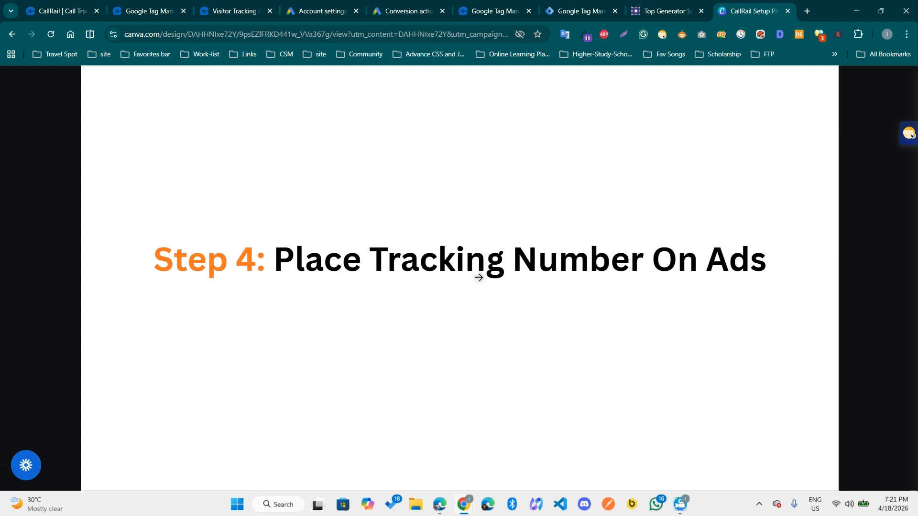
- Return to CallRail and open the Google Ads integration from the integrations library
{"action": "left_click", "coordinate": [248, 6]}
{"action": "scroll", "coordinate": [223, 268], "scroll_direction": "up", "scroll_amount": 5}
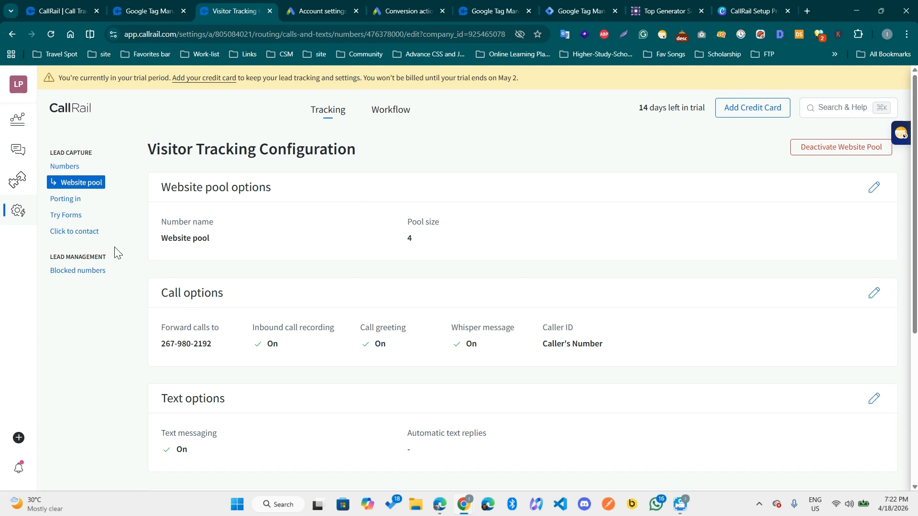
{"action": "left_click", "coordinate": [17, 182]}
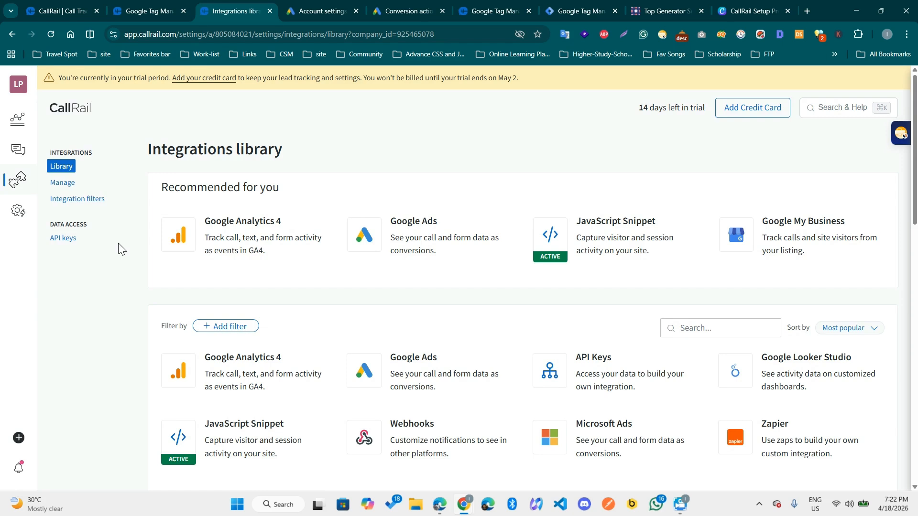
{"action": "scroll", "coordinate": [455, 250], "scroll_direction": "down", "scroll_amount": 2}
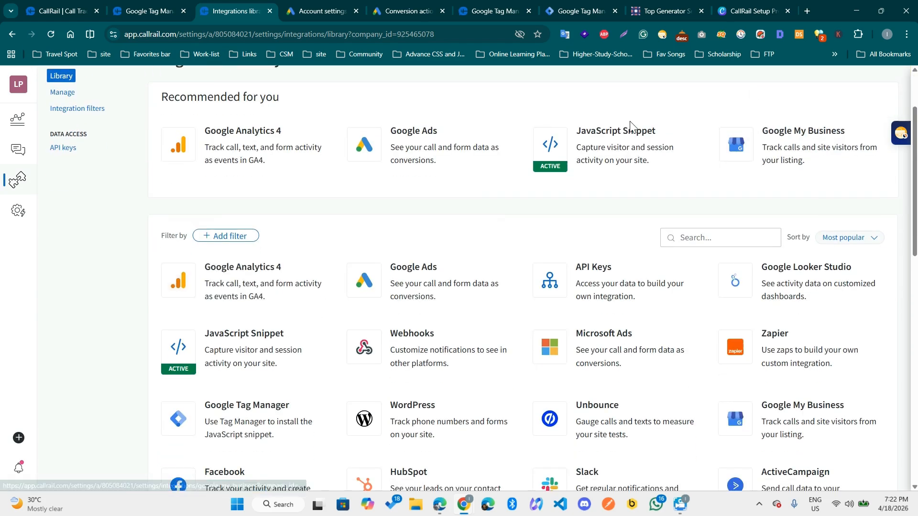
{"action": "left_click", "coordinate": [403, 160]}
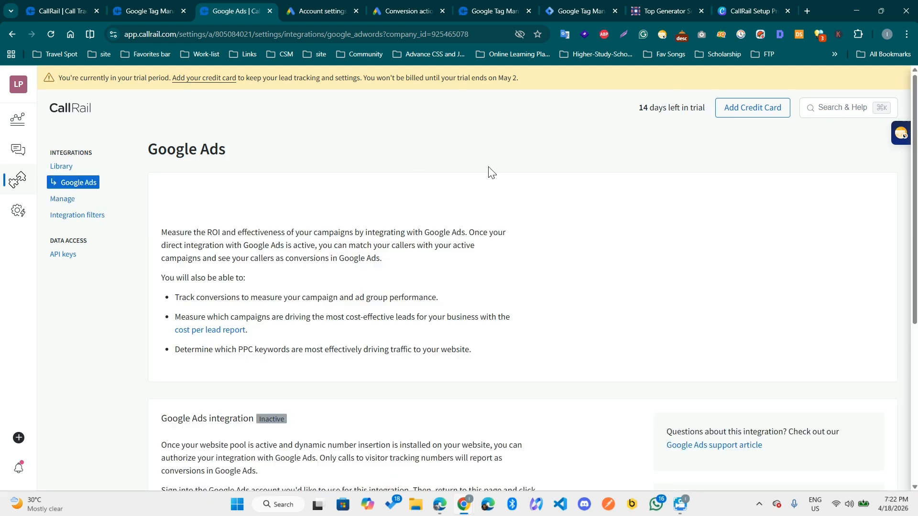
- Start authorising the Google Ads integration and sign in with the Google account that manages the ads
{"action": "scroll", "coordinate": [450, 283], "scroll_direction": "down", "scroll_amount": 5}
{"action": "scroll", "coordinate": [451, 277], "scroll_direction": "up", "scroll_amount": 5}
{"action": "scroll", "coordinate": [451, 279], "scroll_direction": "down", "scroll_amount": 5}
{"action": "left_click", "coordinate": [188, 265]}
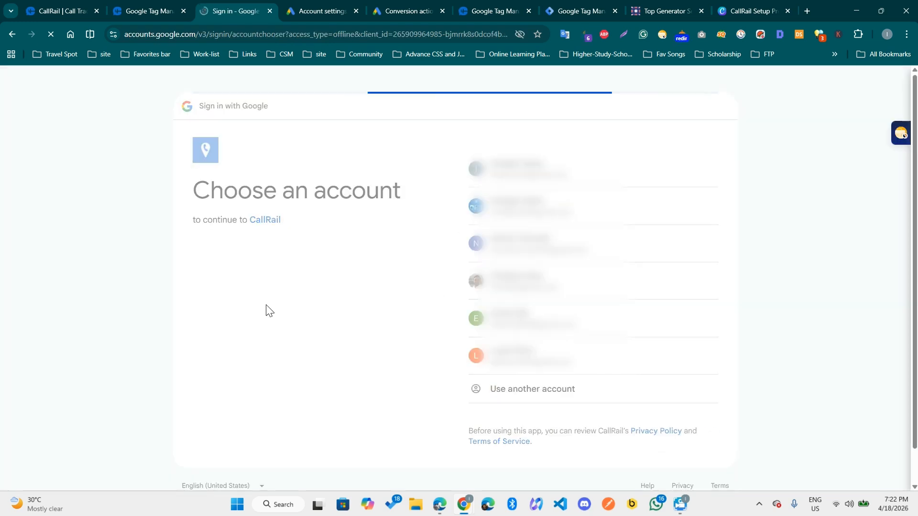
- Choose separate conversion actions for first-time and repeat callers, and activate the Google Ads integration for the Kurta & Pant Set account
{"action": "scroll", "coordinate": [375, 309], "scroll_direction": "down", "scroll_amount": 1}
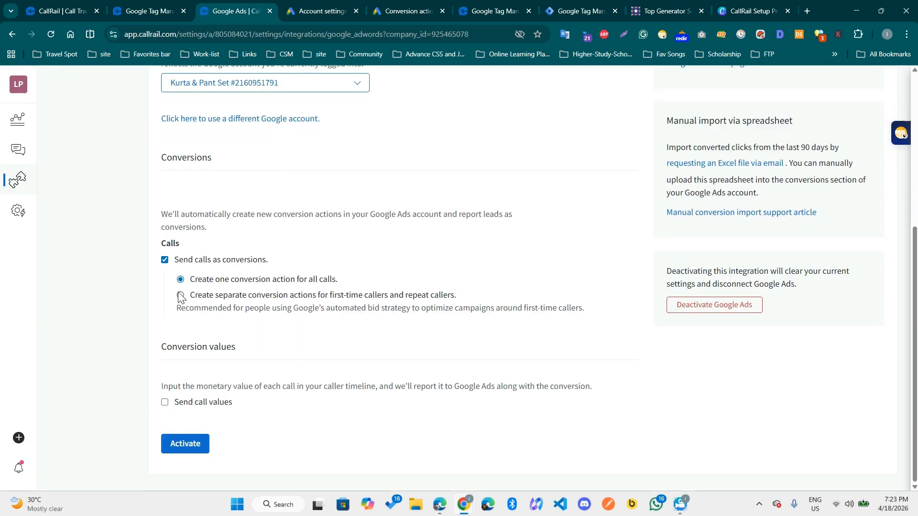
{"action": "scroll", "coordinate": [149, 317], "scroll_direction": "up", "scroll_amount": 4}
{"action": "scroll", "coordinate": [150, 319], "scroll_direction": "down", "scroll_amount": 3}
{"action": "scroll", "coordinate": [150, 320], "scroll_direction": "down", "scroll_amount": 1}
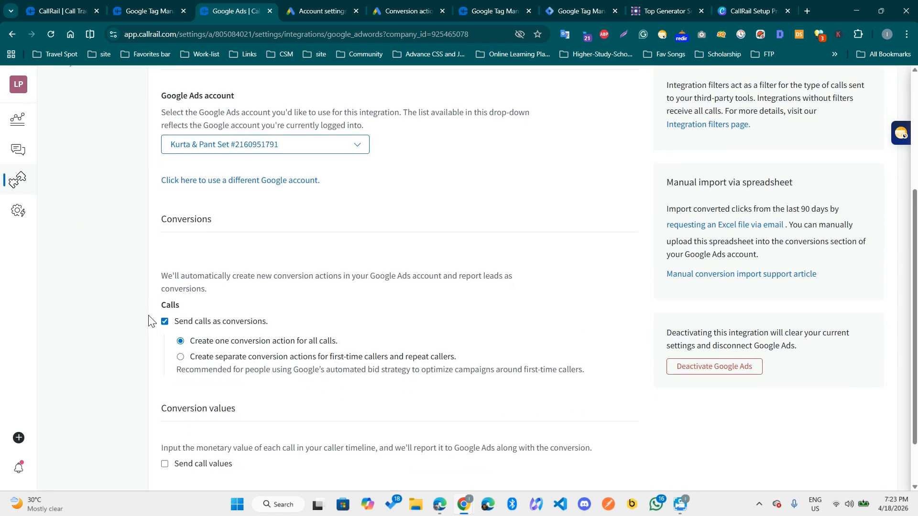
{"action": "scroll", "coordinate": [150, 319], "scroll_direction": "up", "scroll_amount": 2}
{"action": "scroll", "coordinate": [149, 319], "scroll_direction": "down", "scroll_amount": 1}
{"action": "scroll", "coordinate": [149, 322], "scroll_direction": "down", "scroll_amount": 1}
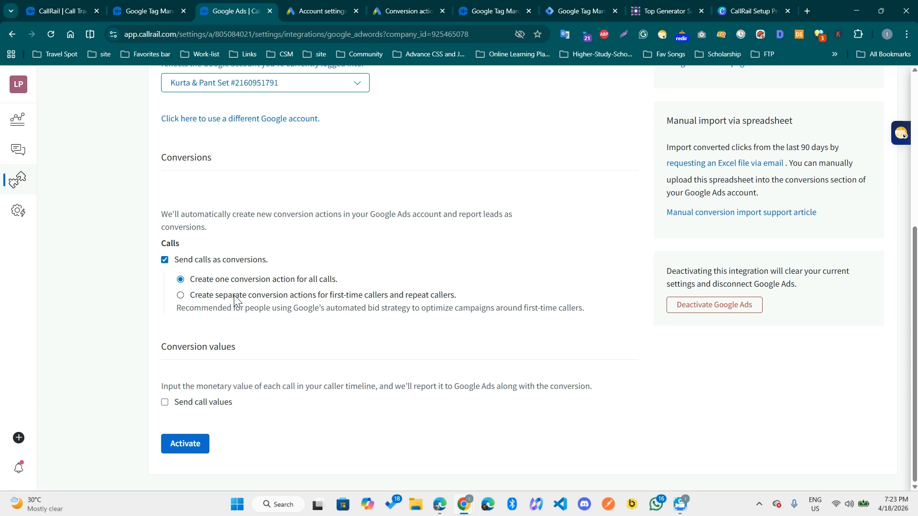
{"action": "left_click", "coordinate": [181, 296]}
{"action": "left_click", "coordinate": [180, 445]}
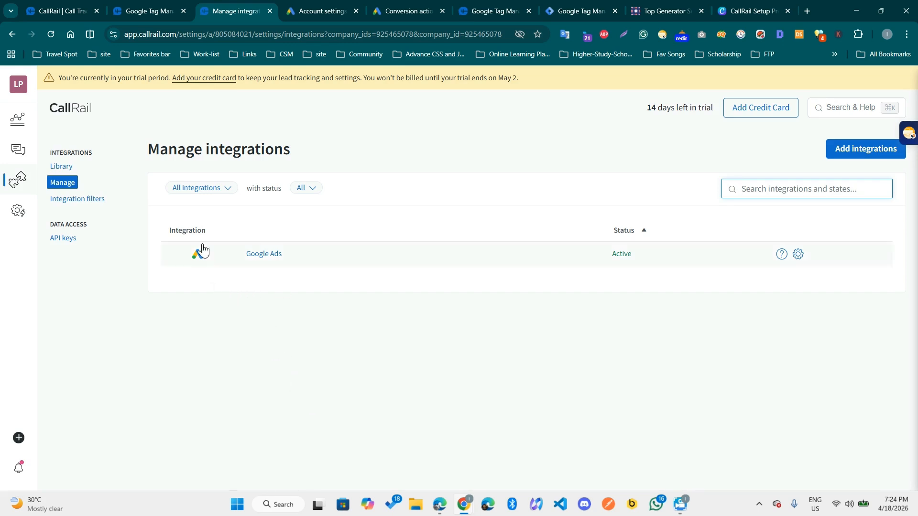
- Switch to Google Ads and reload the Account settings of the Kurta & Pant Set account
{"action": "left_click", "coordinate": [309, 5]}
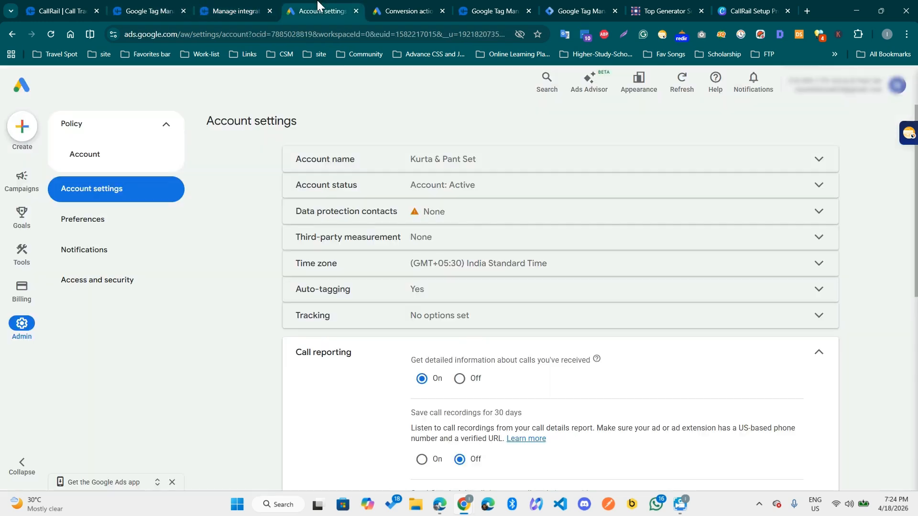
{"action": "scroll", "coordinate": [96, 187], "scroll_direction": "down", "scroll_amount": 5}
{"action": "scroll", "coordinate": [197, 313], "scroll_direction": "up", "scroll_amount": 3}
{"action": "left_click", "coordinate": [371, 6]}
{"action": "key", "text": "ctrl+shift+Tab"}
{"action": "left_click", "coordinate": [106, 191]}
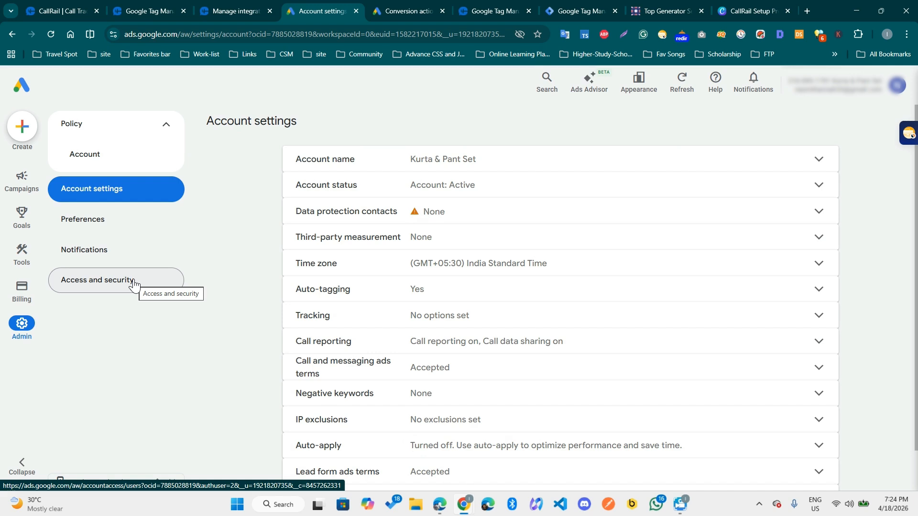
- Set CallRail as the call analytics provider under Call reporting and save the setting
{"action": "scroll", "coordinate": [355, 362], "scroll_direction": "down", "scroll_amount": 2}
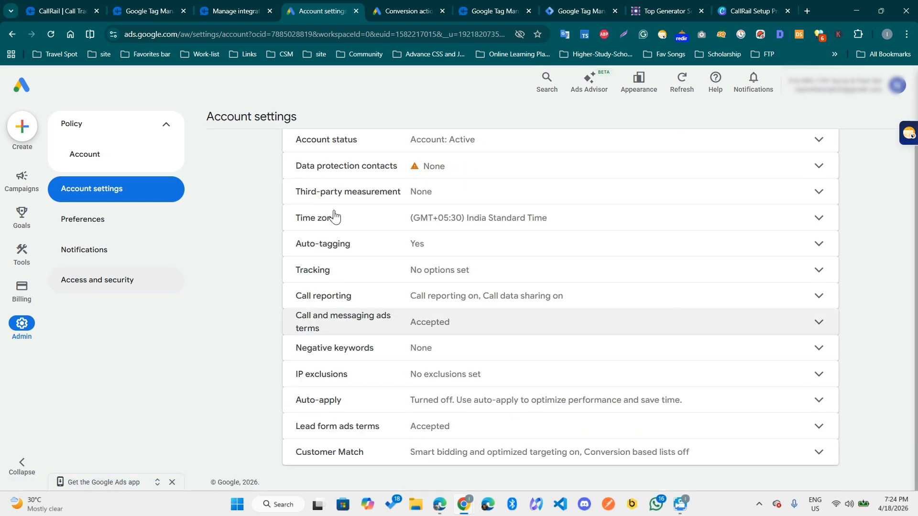
{"action": "left_click", "coordinate": [405, 306]}
{"action": "scroll", "coordinate": [401, 309], "scroll_direction": "down", "scroll_amount": 3}
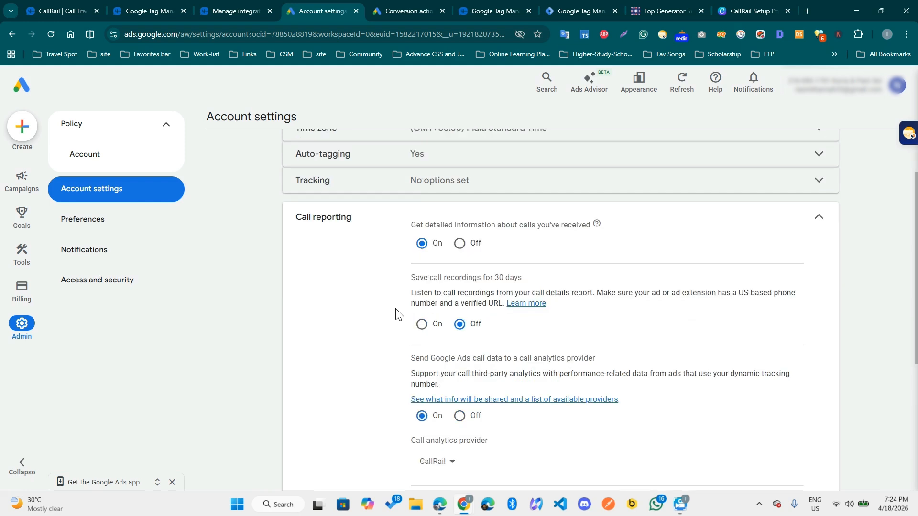
{"action": "scroll", "coordinate": [440, 249], "scroll_direction": "up", "scroll_amount": 2}
{"action": "scroll", "coordinate": [415, 432], "scroll_direction": "down", "scroll_amount": 2}
{"action": "left_click", "coordinate": [442, 371]}
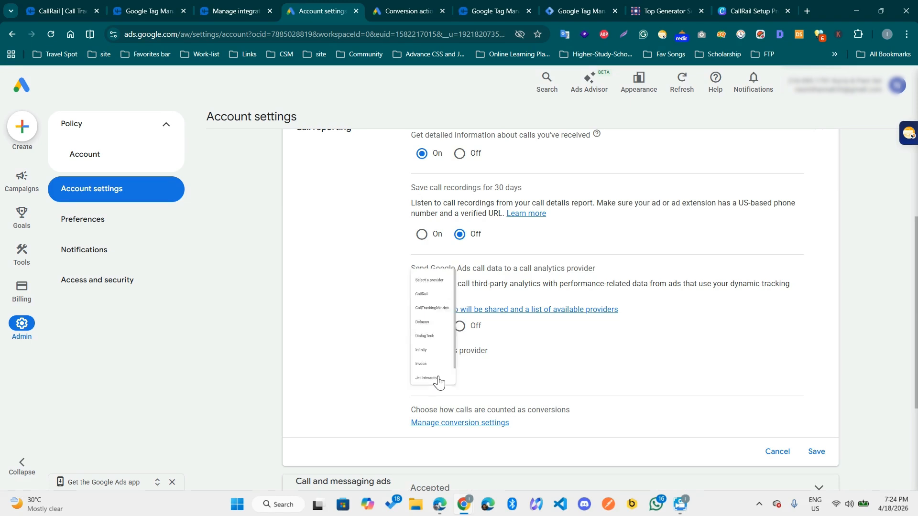
{"action": "left_click", "coordinate": [433, 215]}
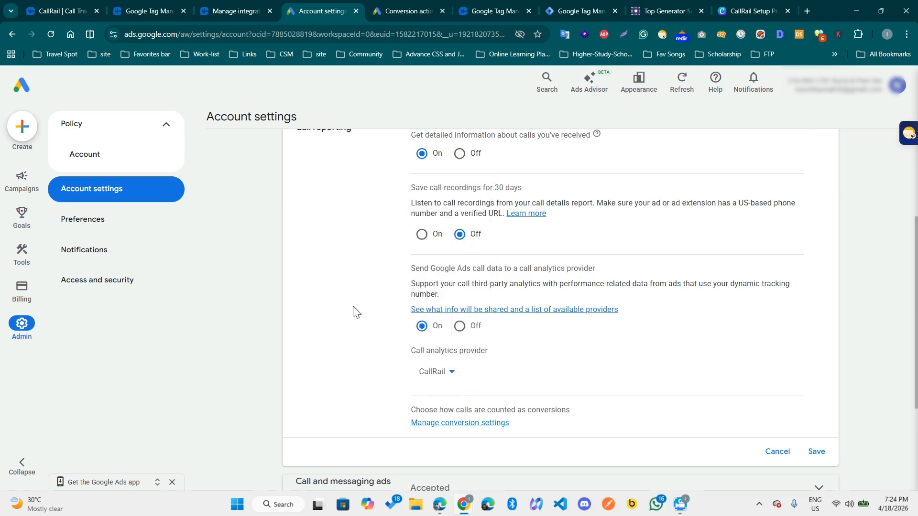
{"action": "left_click", "coordinate": [816, 453]}
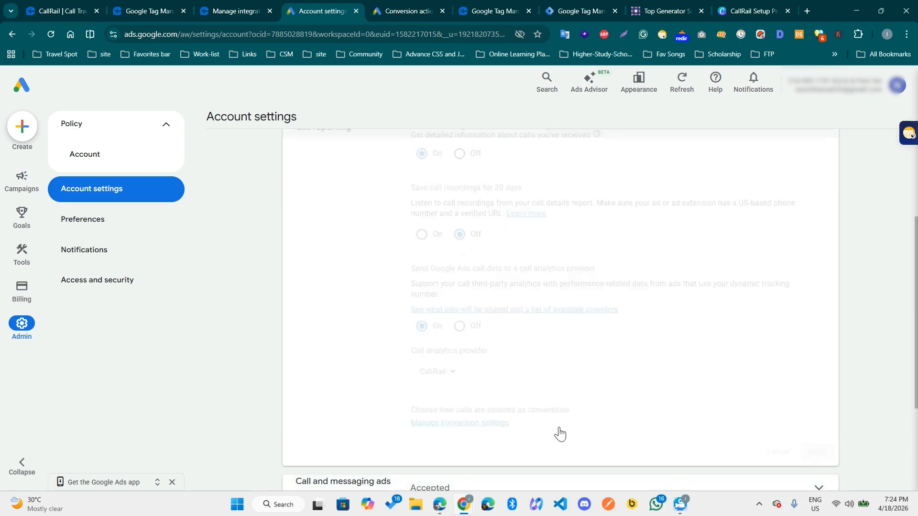
- Reopen Call reporting and go to its conversion settings page
{"action": "left_click", "coordinate": [360, 296]}
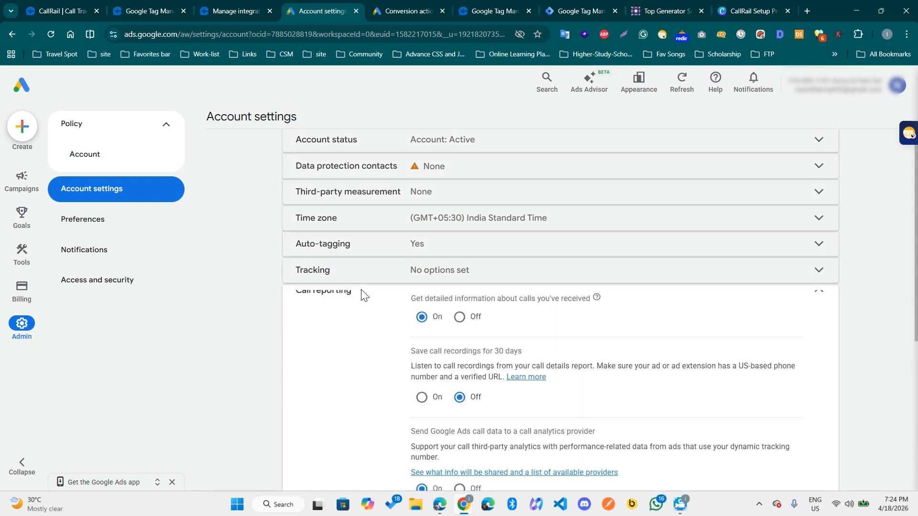
{"action": "scroll", "coordinate": [378, 356], "scroll_direction": "down", "scroll_amount": 4}
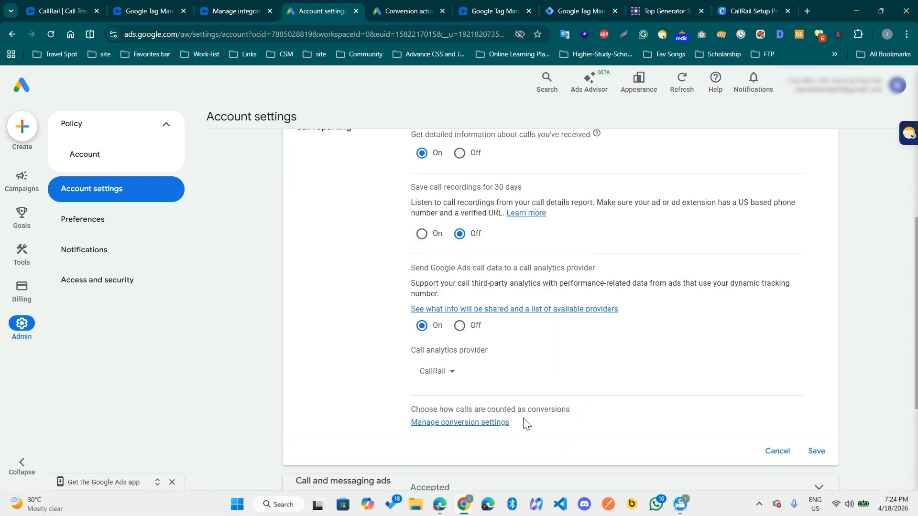
{"action": "left_click", "coordinate": [464, 423]}
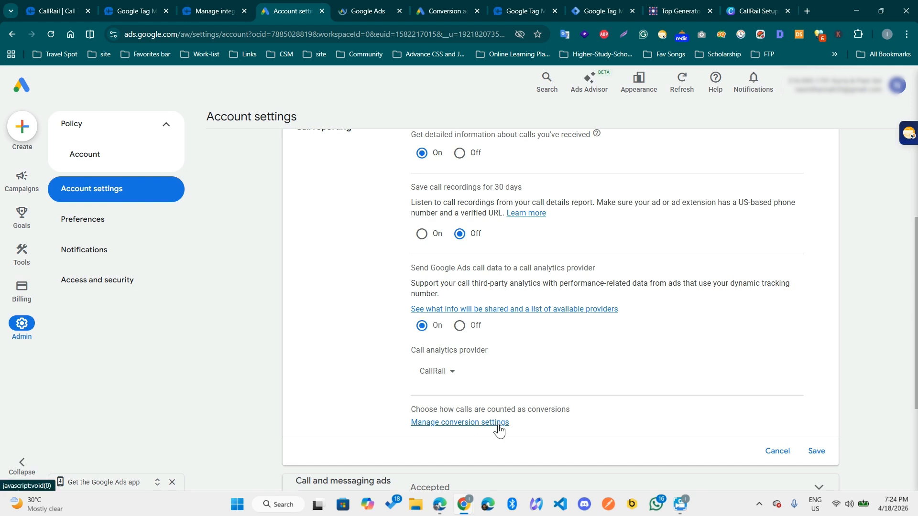
{"action": "left_click", "coordinate": [365, 9]}
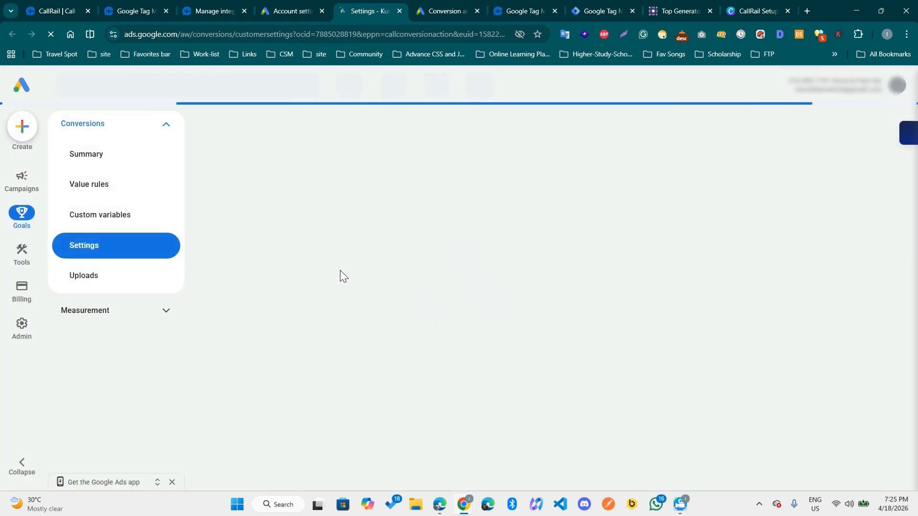
- Set the default call conversion action to Calls from ads and save it
{"action": "left_click", "coordinate": [836, 122]}
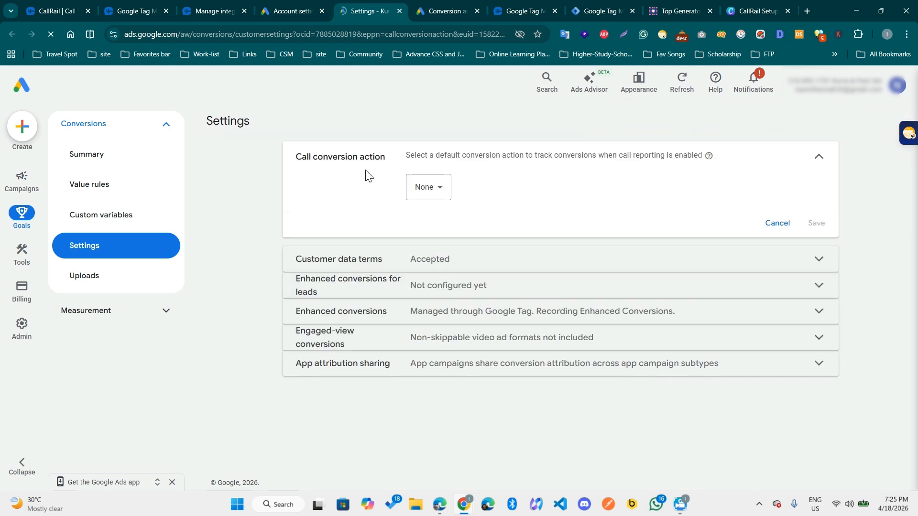
{"action": "left_click", "coordinate": [434, 190]}
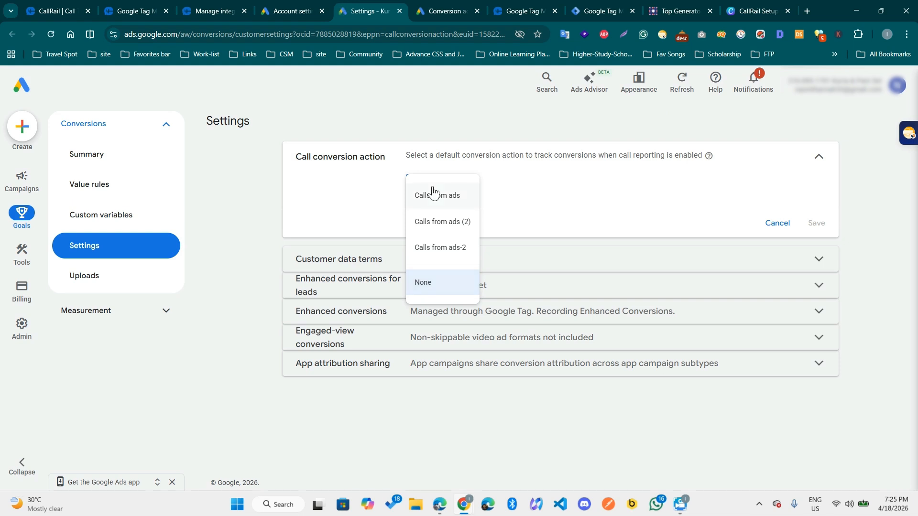
{"action": "left_click", "coordinate": [443, 200]}
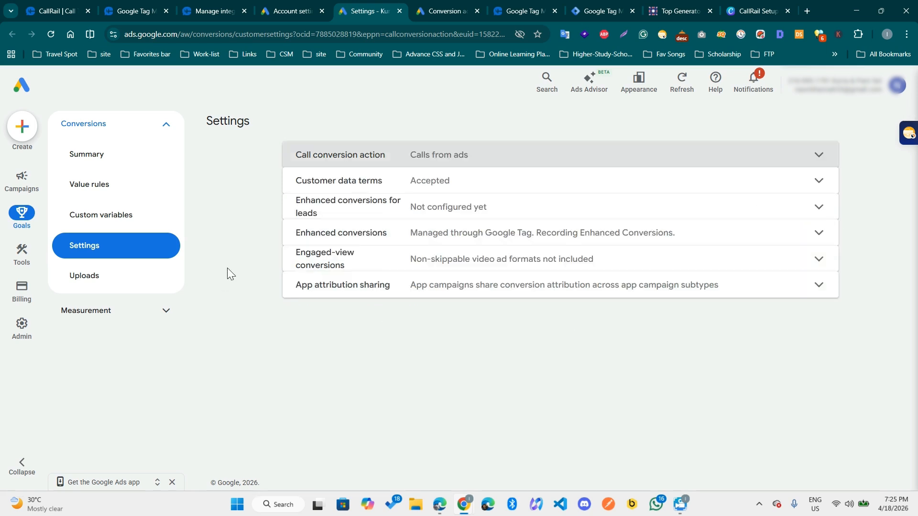
- Start a new conversion action with only phone calls as its data source, in the Phone call lead category
{"action": "left_click", "coordinate": [109, 157]}
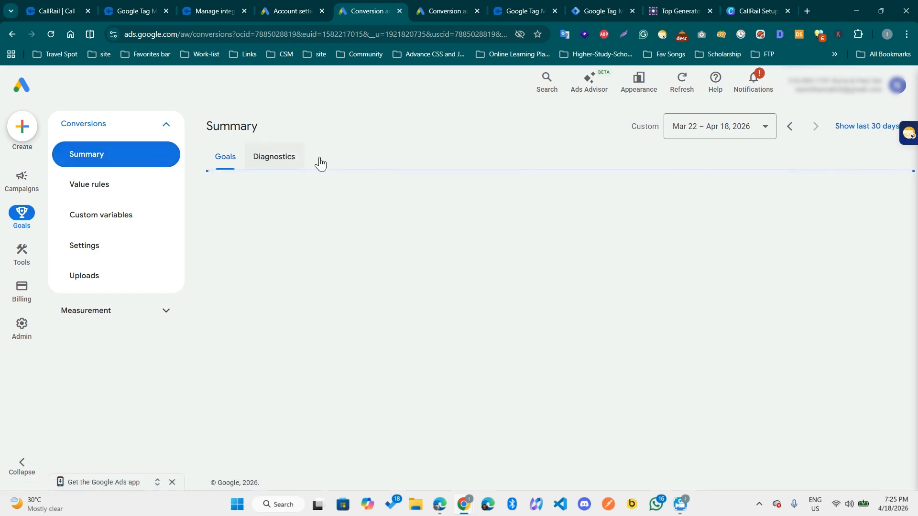
{"action": "scroll", "coordinate": [230, 345], "scroll_direction": "down", "scroll_amount": 2}
{"action": "scroll", "coordinate": [228, 346], "scroll_direction": "down", "scroll_amount": 2}
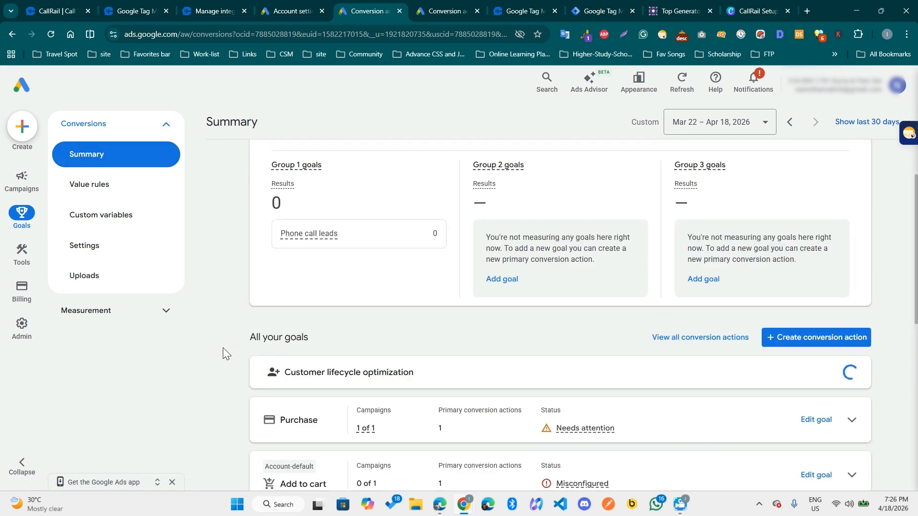
{"action": "scroll", "coordinate": [222, 354], "scroll_direction": "down", "scroll_amount": 2}
{"action": "left_click", "coordinate": [813, 248]}
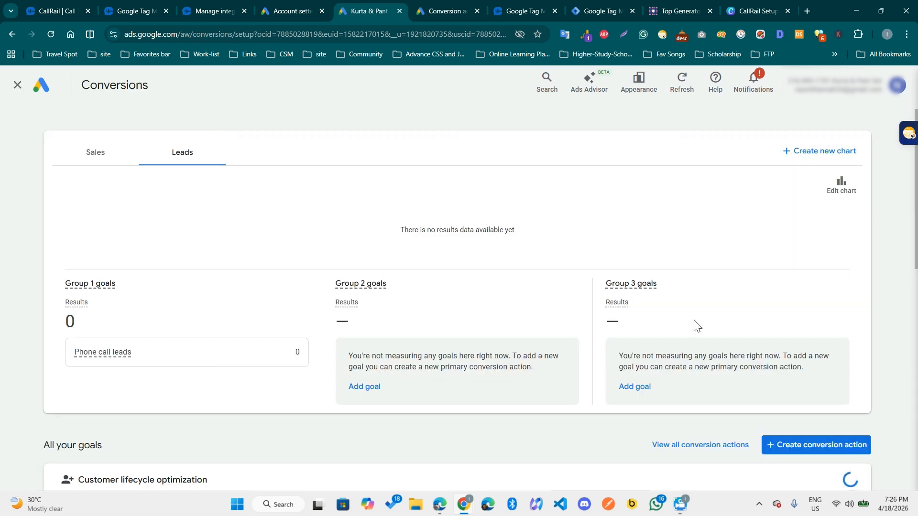
{"action": "scroll", "coordinate": [866, 356], "scroll_direction": "down", "scroll_amount": 4}
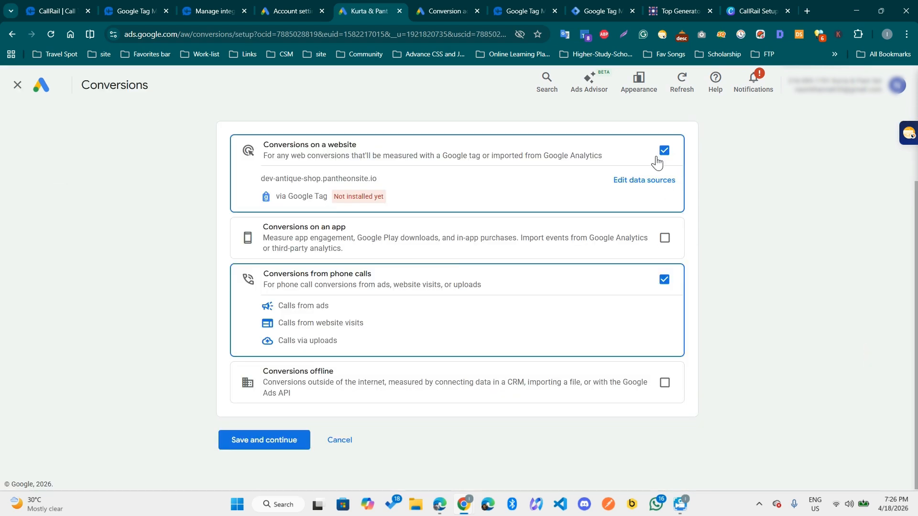
{"action": "left_click", "coordinate": [664, 153]}
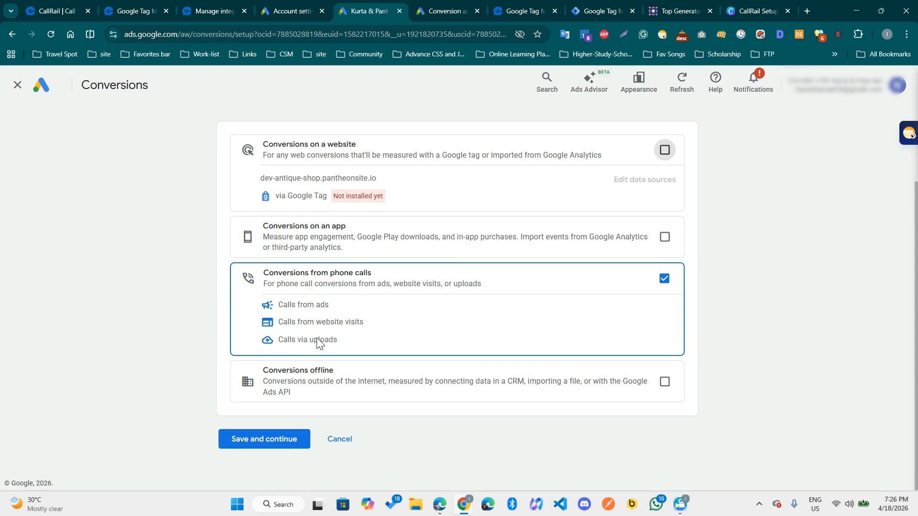
{"action": "left_click", "coordinate": [232, 439]}
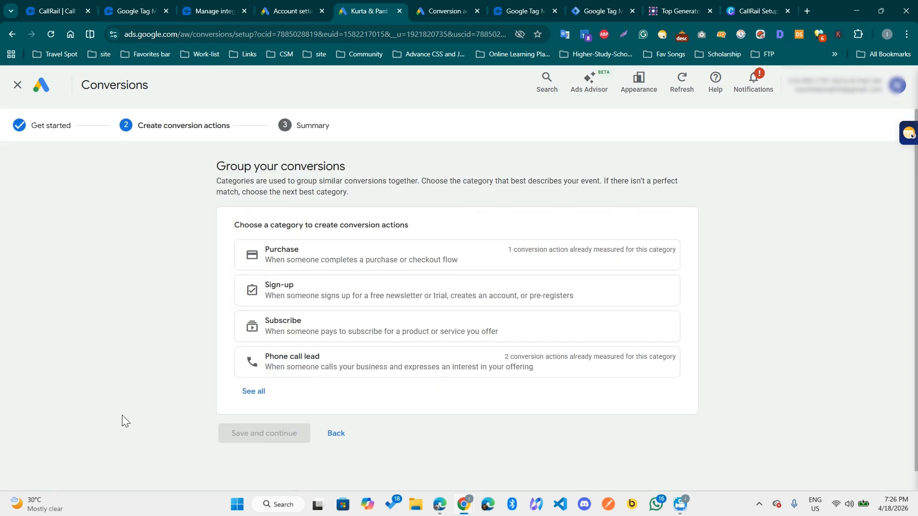
{"action": "left_click", "coordinate": [258, 358]}
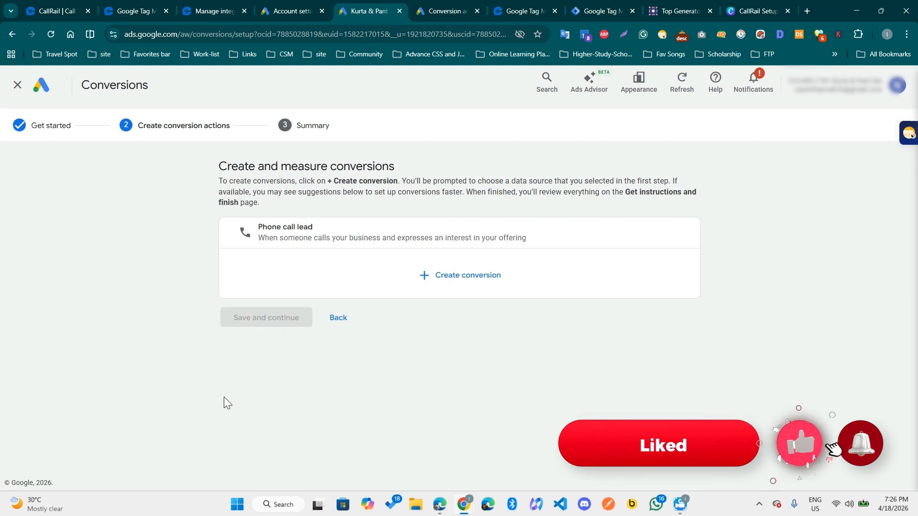
{"action": "left_click", "coordinate": [448, 279]}
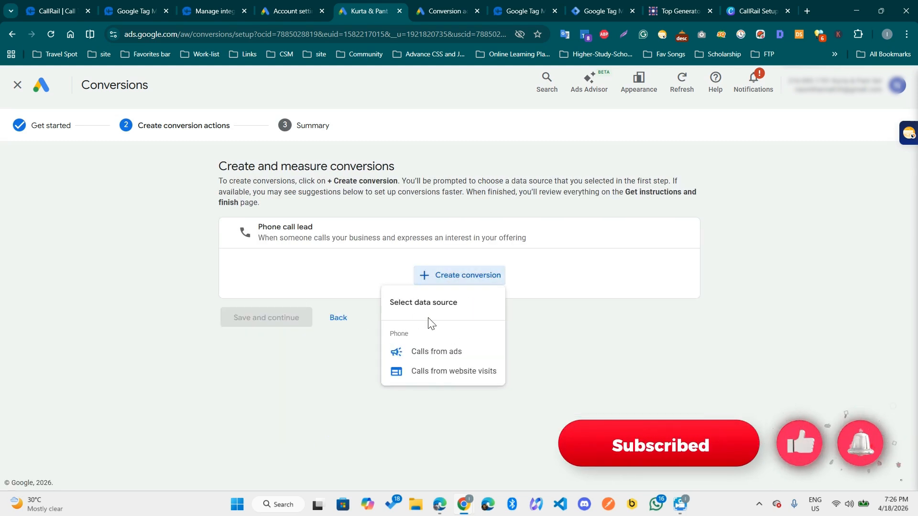
{"action": "left_click", "coordinate": [466, 355]}
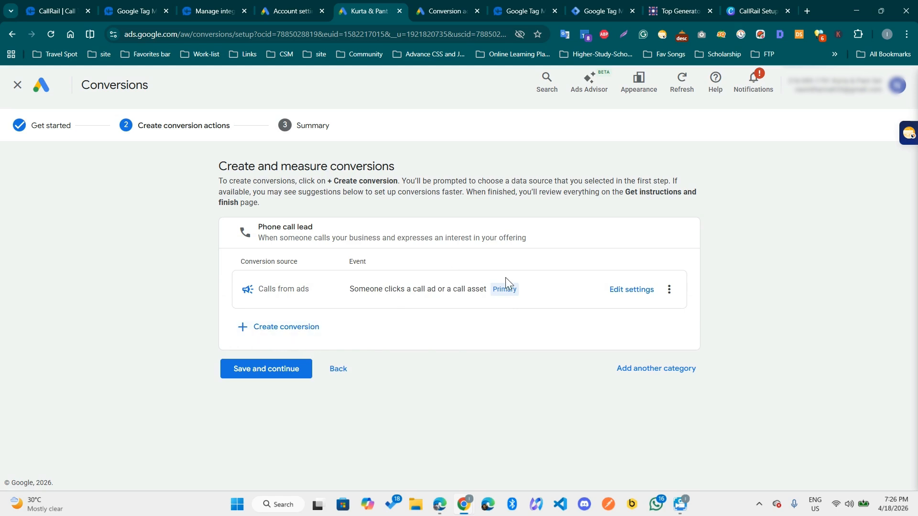
{"action": "left_click", "coordinate": [669, 289]}
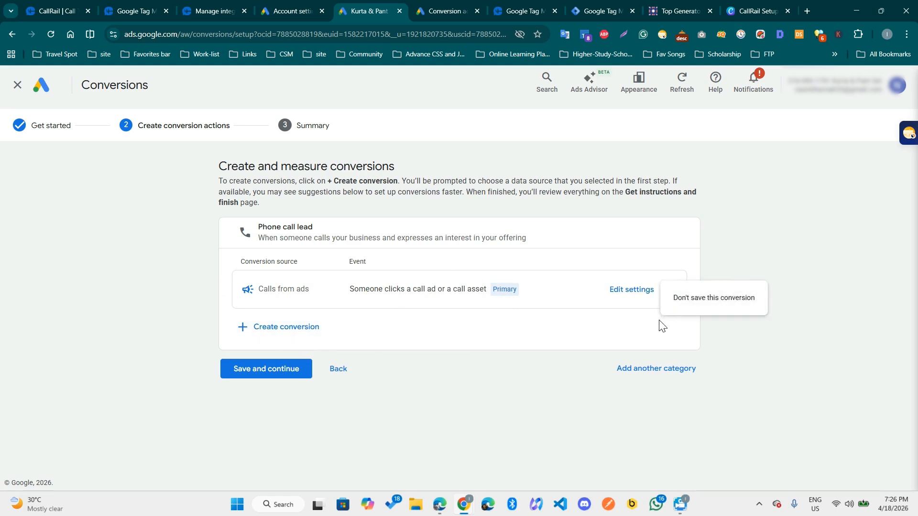
{"action": "left_click", "coordinate": [681, 309]}
- Create a Calls from ads conversion under Phone call lead, save it and finish the conversion setup
{"action": "left_click", "coordinate": [485, 279]}
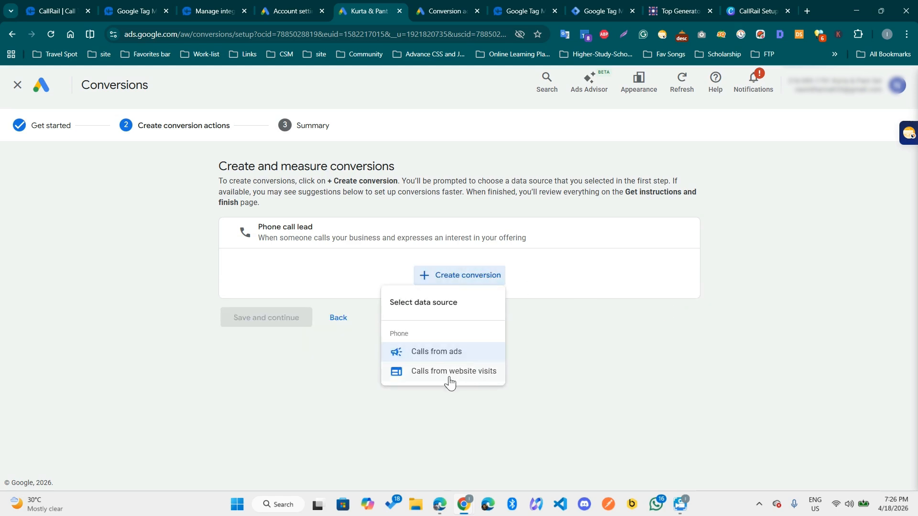
{"action": "left_click", "coordinate": [460, 353]}
{"action": "left_click", "coordinate": [289, 373]}
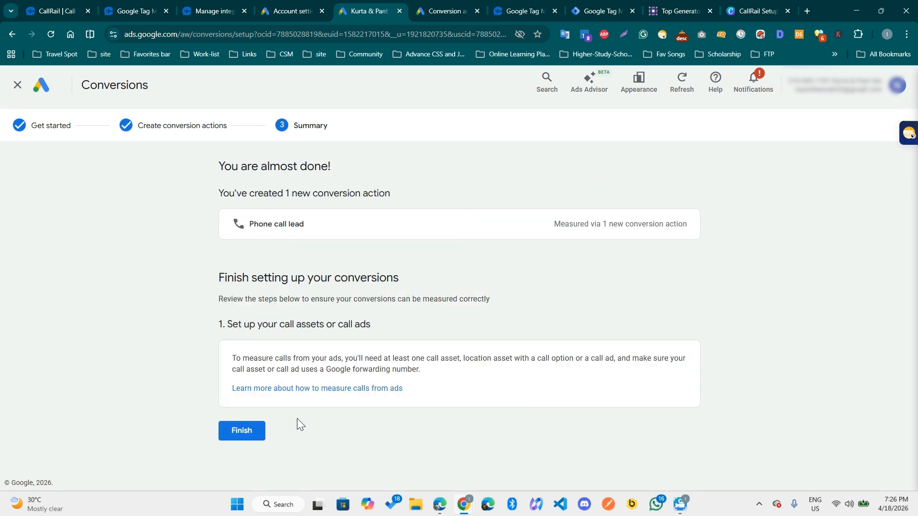
{"action": "left_click", "coordinate": [247, 435]}
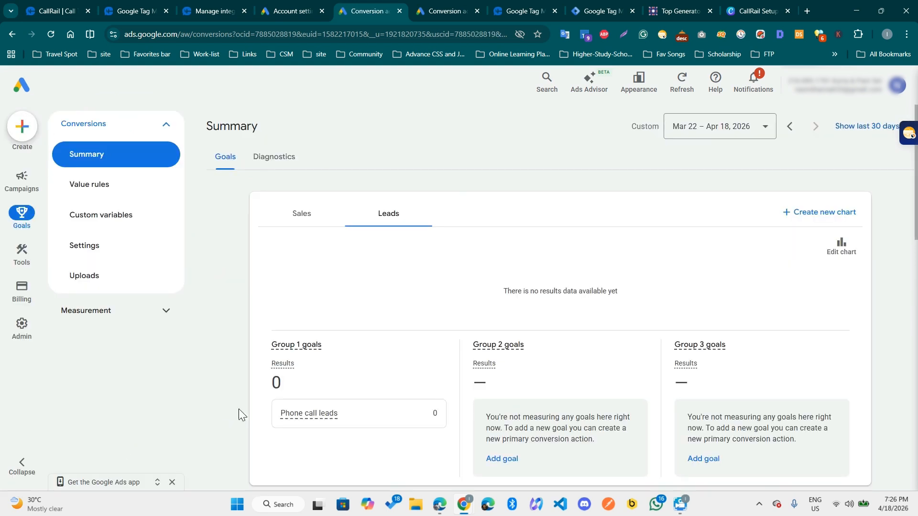
- Expand the Phone call lead goal in the goals summary and examine its conversion actions
{"action": "scroll", "coordinate": [445, 348], "scroll_direction": "down", "scroll_amount": 10}
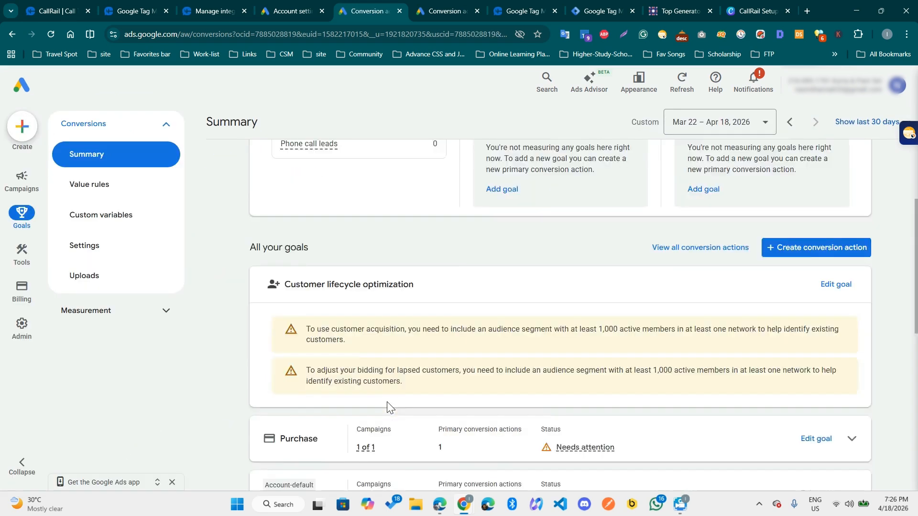
{"action": "scroll", "coordinate": [388, 413], "scroll_direction": "down", "scroll_amount": 2}
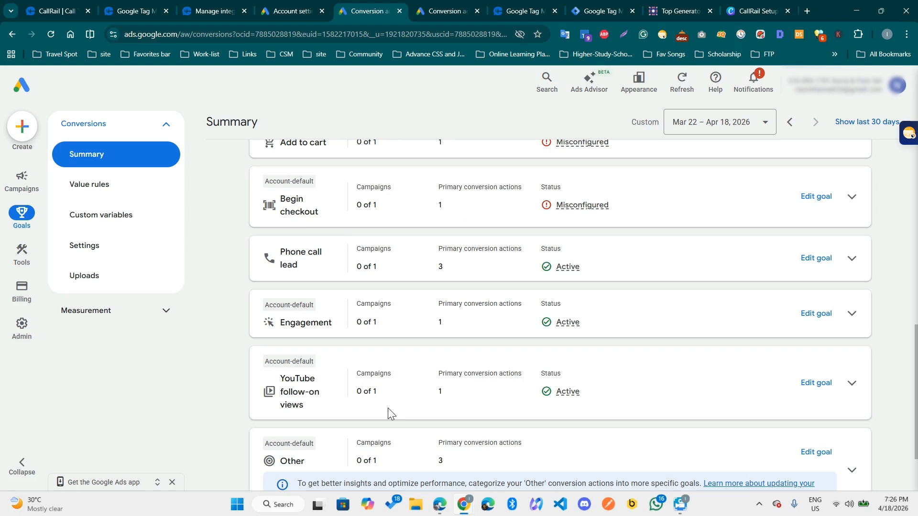
{"action": "left_click", "coordinate": [852, 260]}
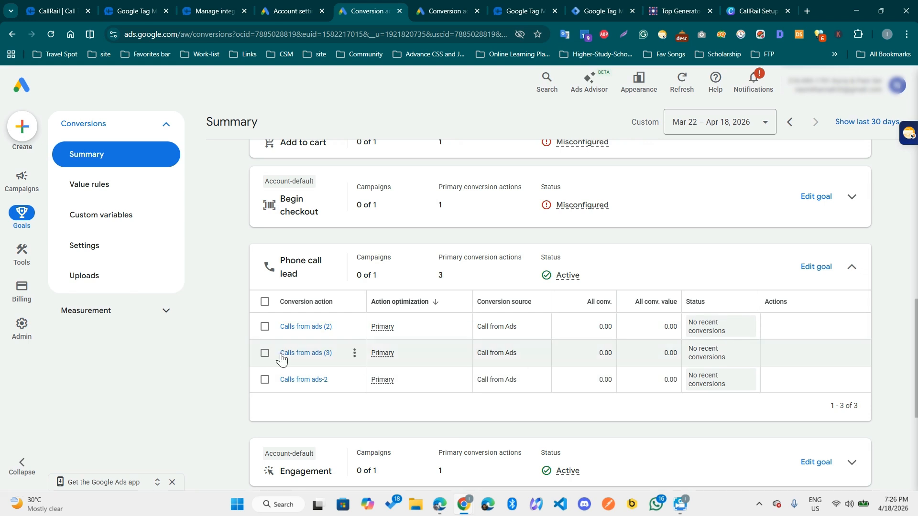
{"action": "scroll", "coordinate": [362, 358], "scroll_direction": "down", "scroll_amount": 2}
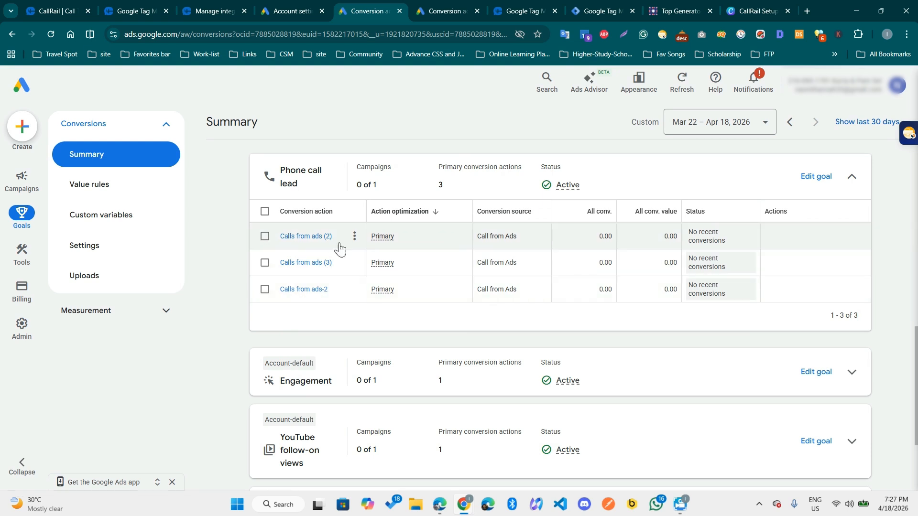
- Expand the custom goals and delete the Phone Call Leads custom goal
{"action": "scroll", "coordinate": [597, 320], "scroll_direction": "down", "scroll_amount": 3}
{"action": "scroll", "coordinate": [593, 321], "scroll_direction": "up", "scroll_amount": 2}
{"action": "scroll", "coordinate": [591, 325], "scroll_direction": "down", "scroll_amount": 2}
{"action": "left_click", "coordinate": [284, 445]}
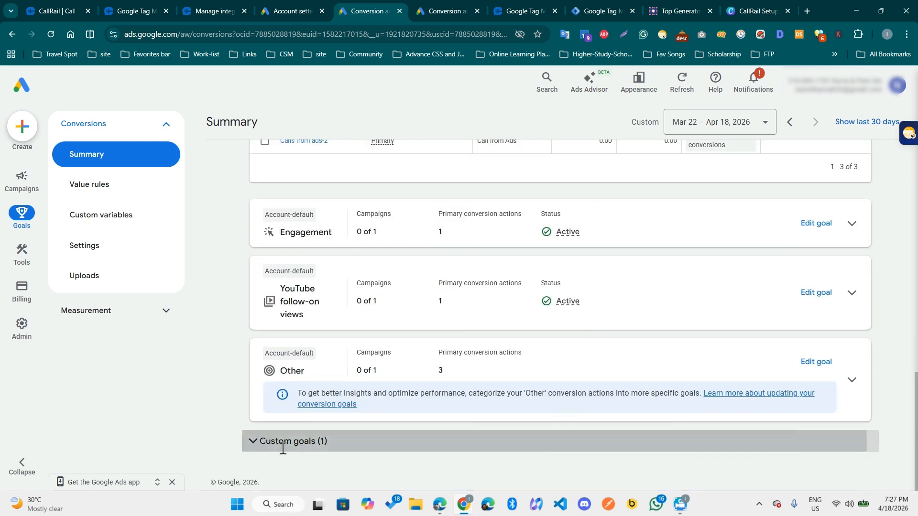
{"action": "scroll", "coordinate": [407, 440], "scroll_direction": "down", "scroll_amount": 3}
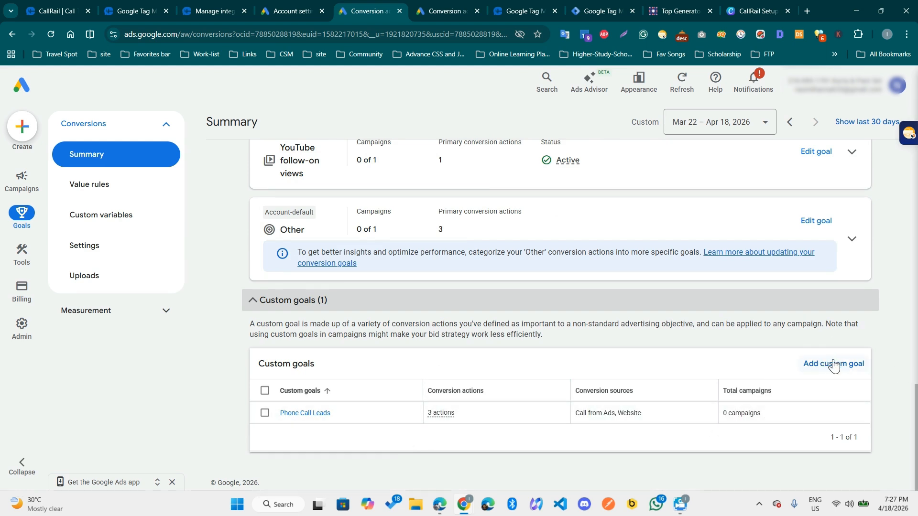
{"action": "left_click", "coordinate": [265, 413]}
{"action": "left_click", "coordinate": [326, 366]}
{"action": "left_click", "coordinate": [322, 407]}
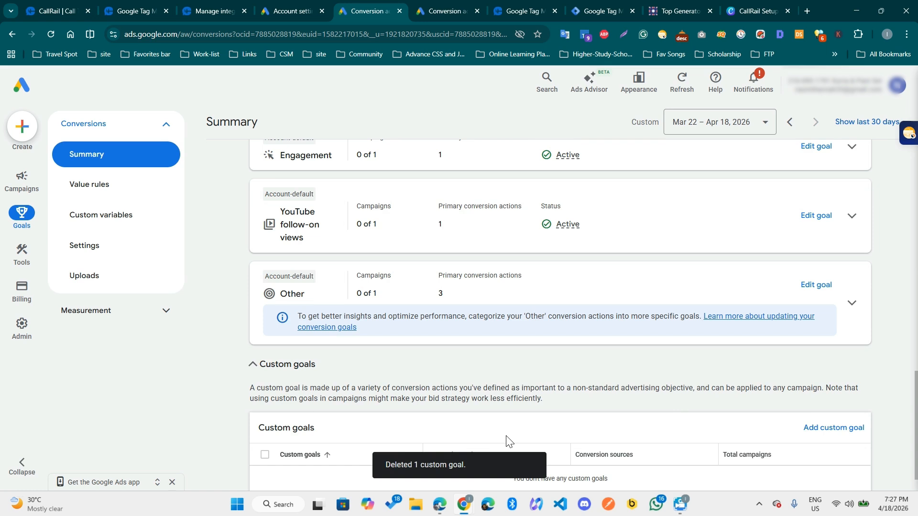
- Start a new custom goal and include the Phone Call, Repeat Phone Call and Calls from ads (3) conversion actions
{"action": "scroll", "coordinate": [591, 379], "scroll_direction": "down", "scroll_amount": 1}
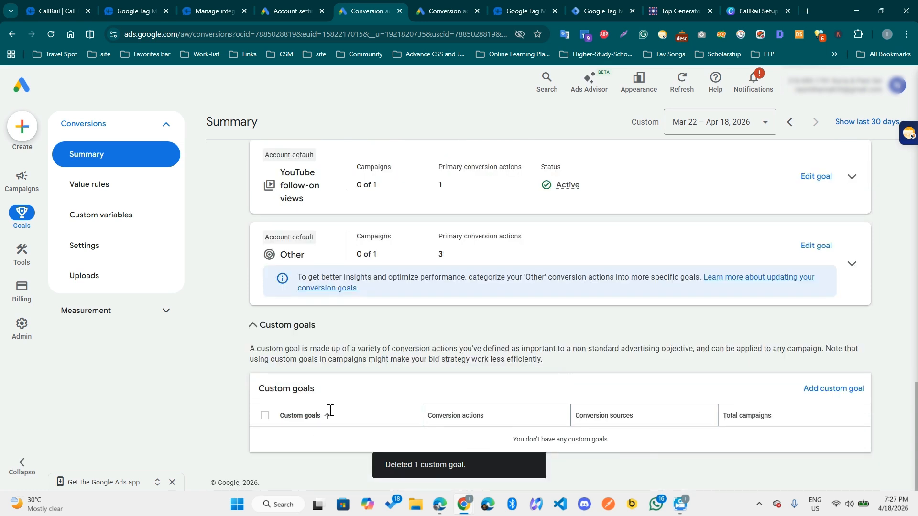
{"action": "left_click", "coordinate": [835, 391]}
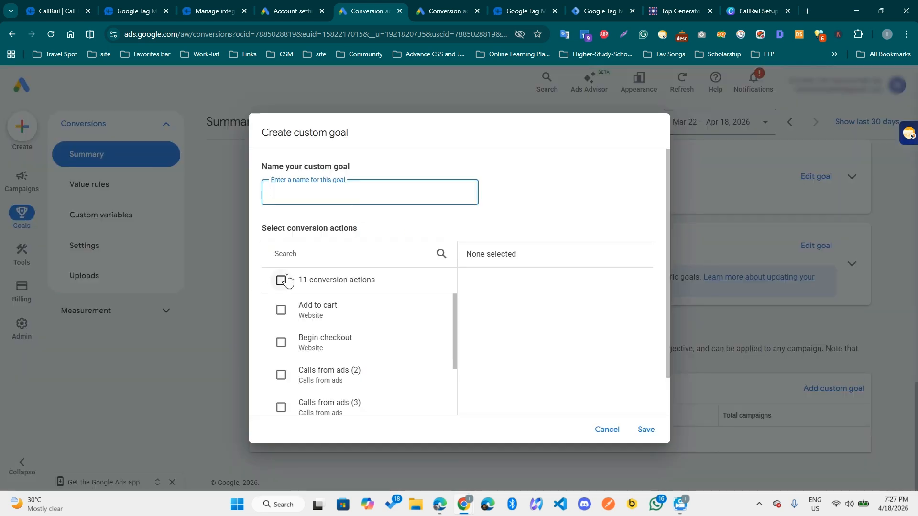
{"action": "scroll", "coordinate": [364, 322], "scroll_direction": "down", "scroll_amount": 5}
{"action": "left_click", "coordinate": [344, 331]}
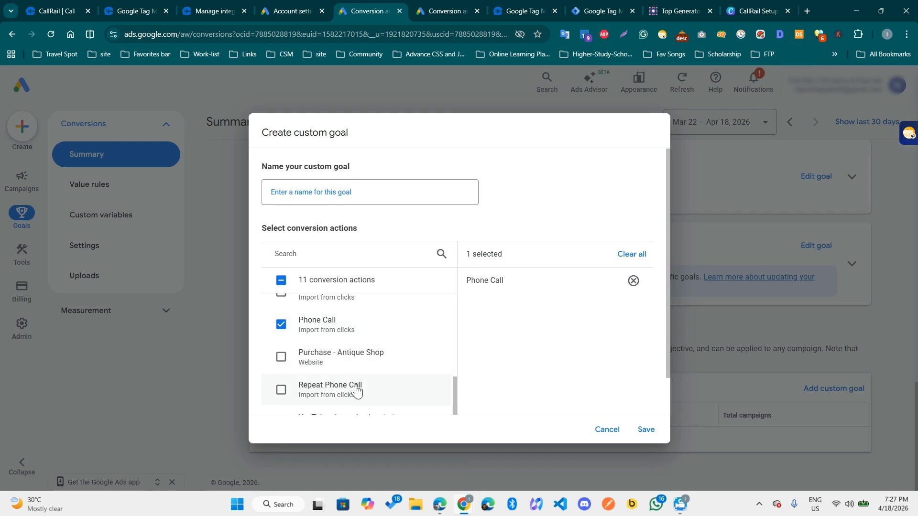
{"action": "left_click", "coordinate": [282, 390]}
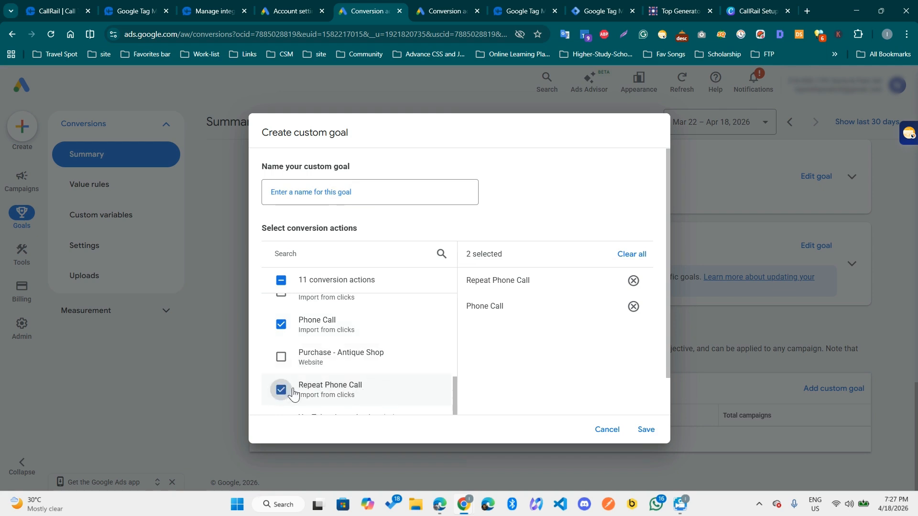
{"action": "scroll", "coordinate": [376, 380], "scroll_direction": "up", "scroll_amount": 2}
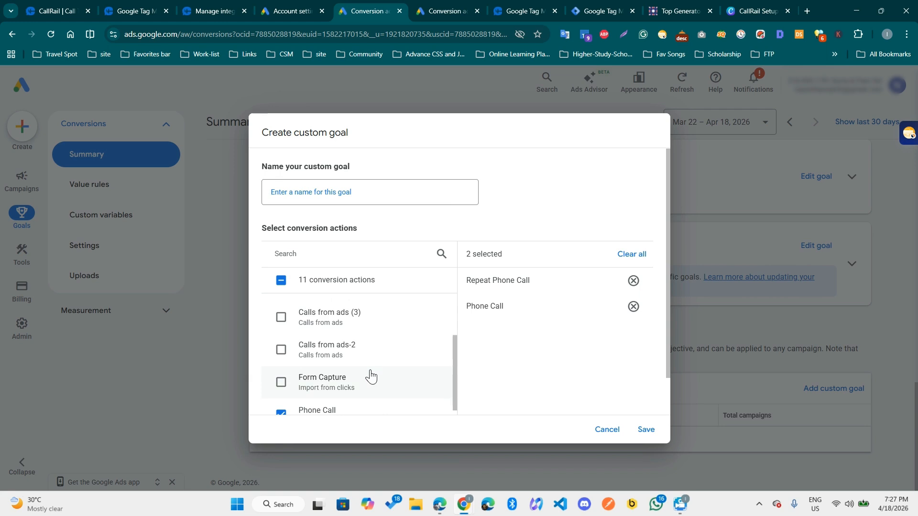
{"action": "scroll", "coordinate": [375, 379], "scroll_direction": "up", "scroll_amount": 2}
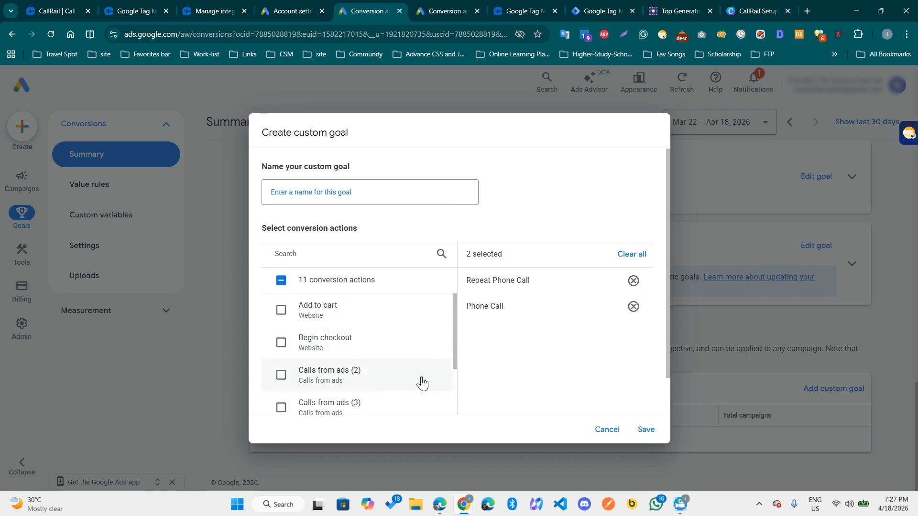
{"action": "left_click", "coordinate": [380, 400]}
{"action": "scroll", "coordinate": [459, 342], "scroll_direction": "down", "scroll_amount": 2}
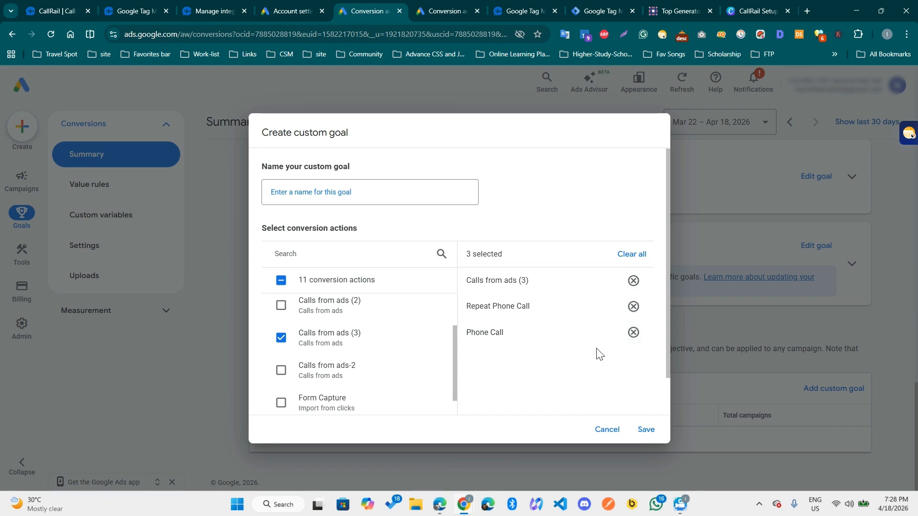
- Name the custom goal Phone Call Lead Goals and save it
{"action": "left_click", "coordinate": [644, 432]}
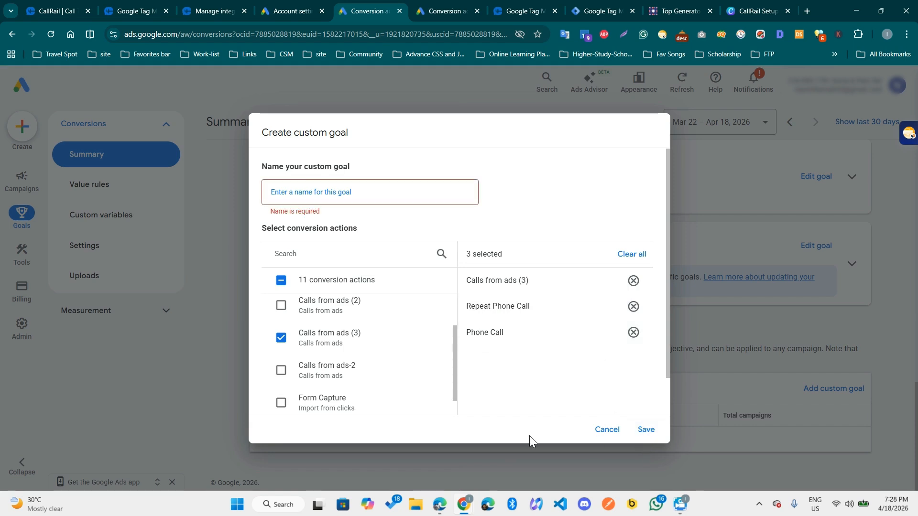
{"action": "left_click", "coordinate": [275, 171]}
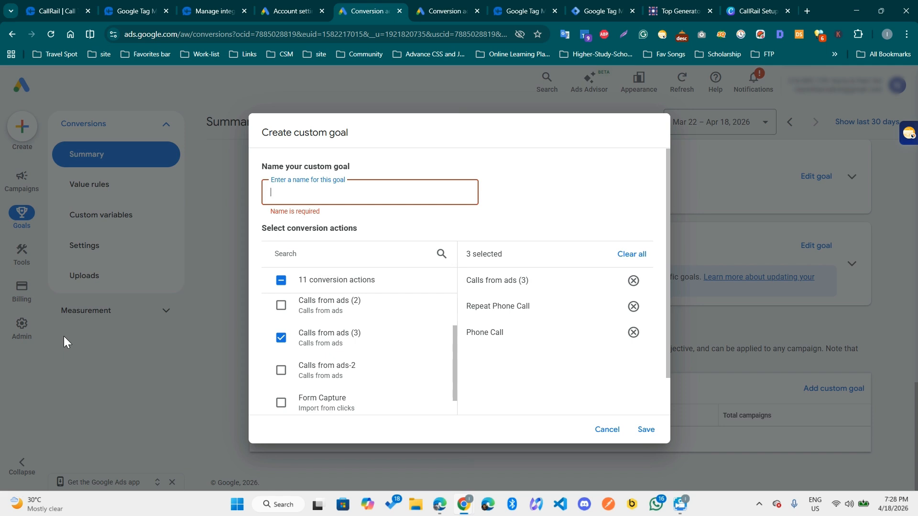
{"action": "type", "text": "Phone Call Lead Goal"}
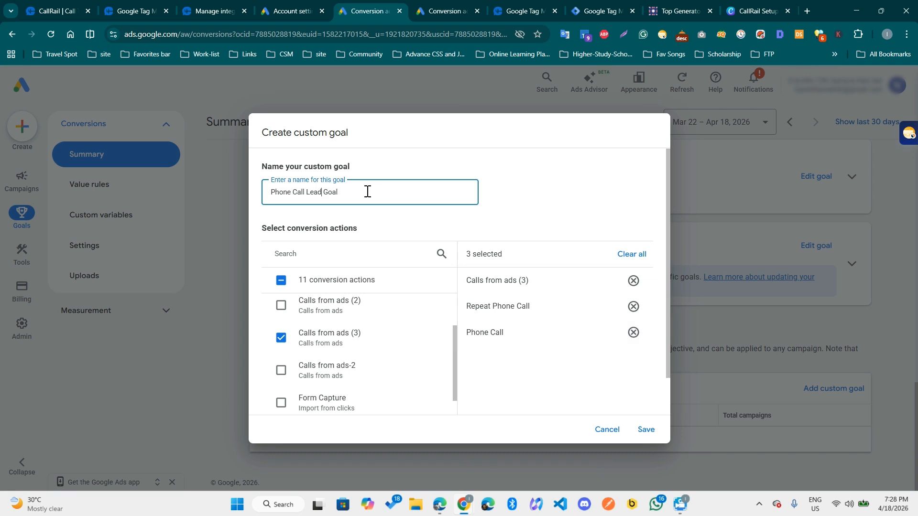
{"action": "type", "text": "s"}
{"action": "left_click", "coordinate": [645, 429]}
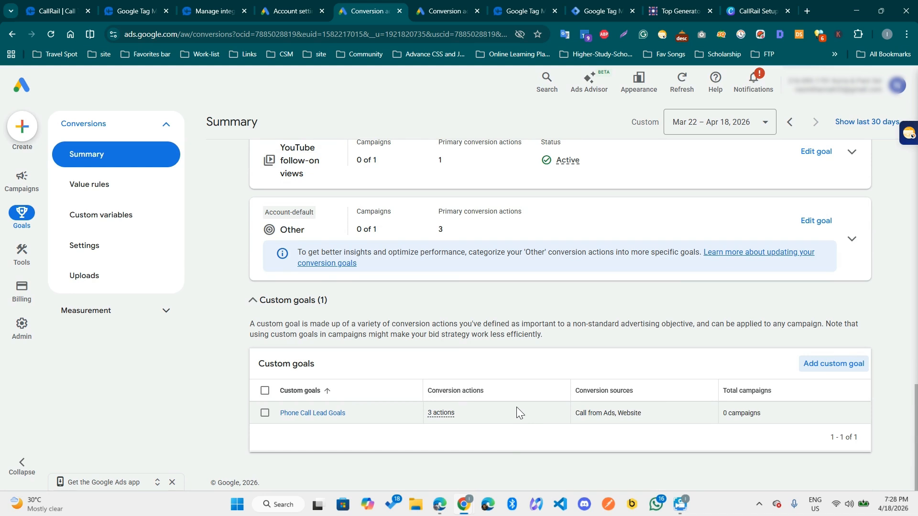
{"action": "scroll", "coordinate": [519, 413], "scroll_direction": "up", "scroll_amount": 15}
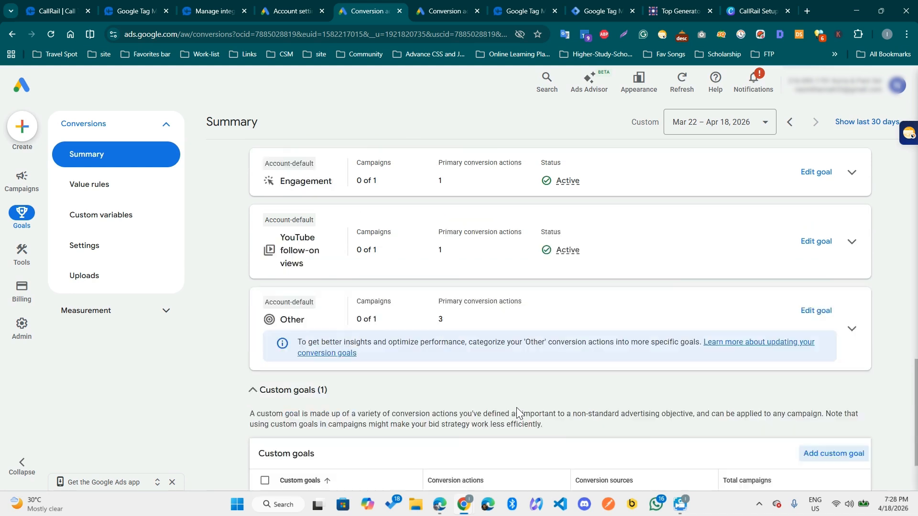
{"action": "scroll", "coordinate": [514, 411], "scroll_direction": "down", "scroll_amount": 15}
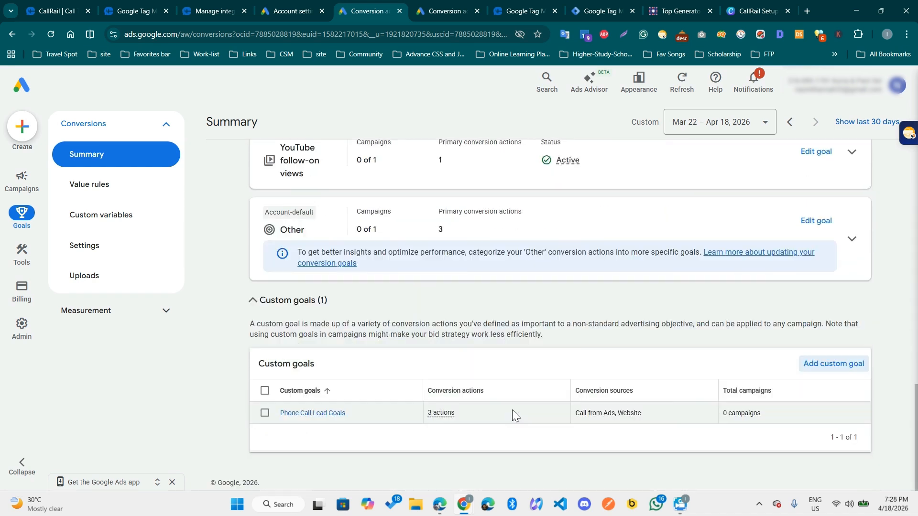
{"action": "scroll", "coordinate": [509, 415], "scroll_direction": "up", "scroll_amount": 4}
{"action": "scroll", "coordinate": [509, 416], "scroll_direction": "down", "scroll_amount": 4}
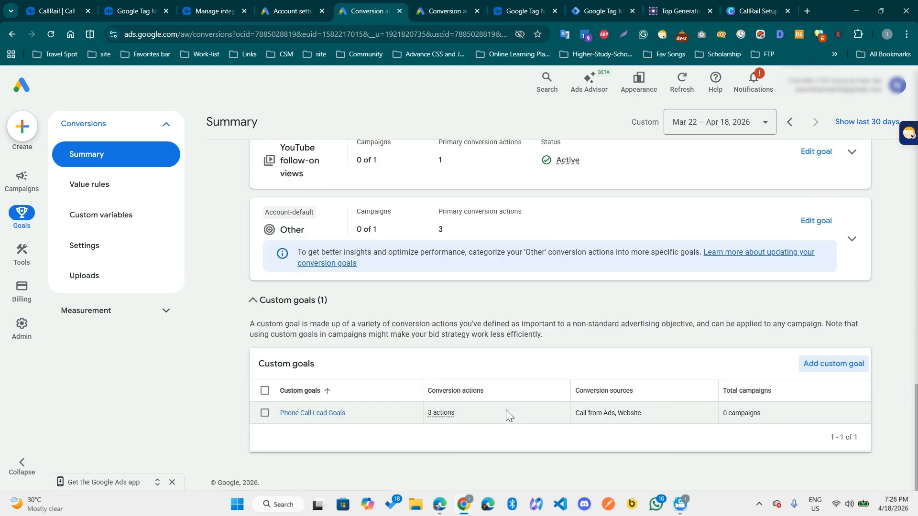